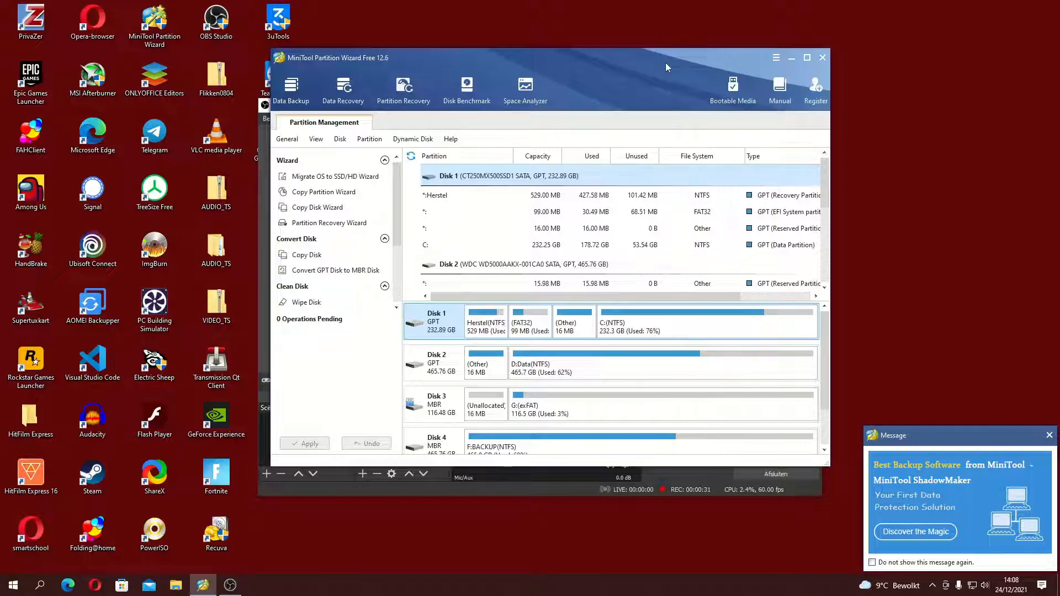
Step: Look through the disk list and select Disk 5, the asmedia ASMT1051 USB drive
mouse_move(622, 56)
left_mouse_down()
mouse_move(774, 57)
mouse_move(685, 31)
mouse_move(627, 52)
left_mouse_up()
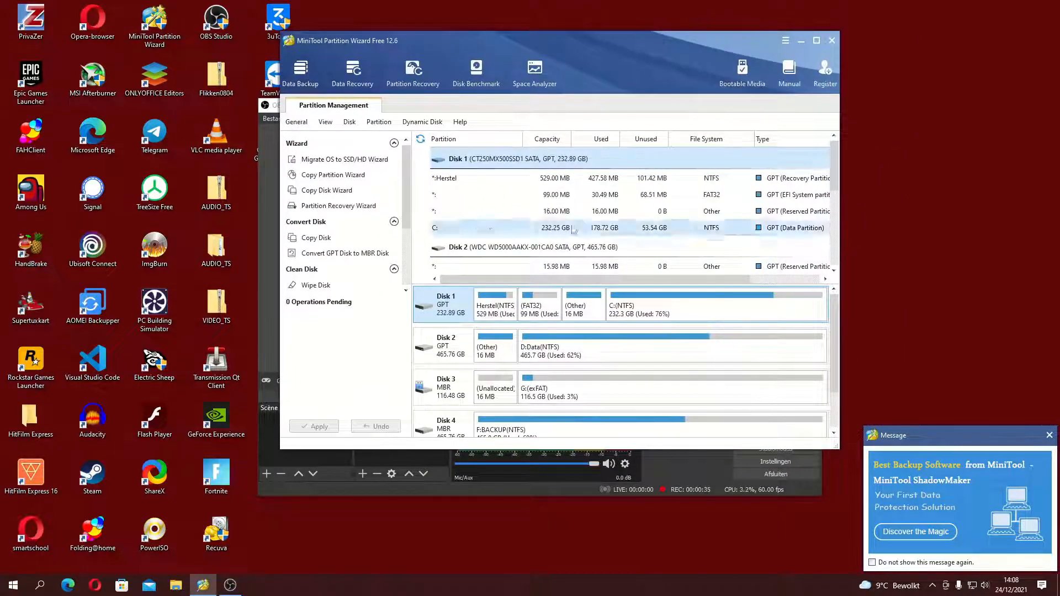
scroll(570, 229, "down", 4)
left_click(602, 234)
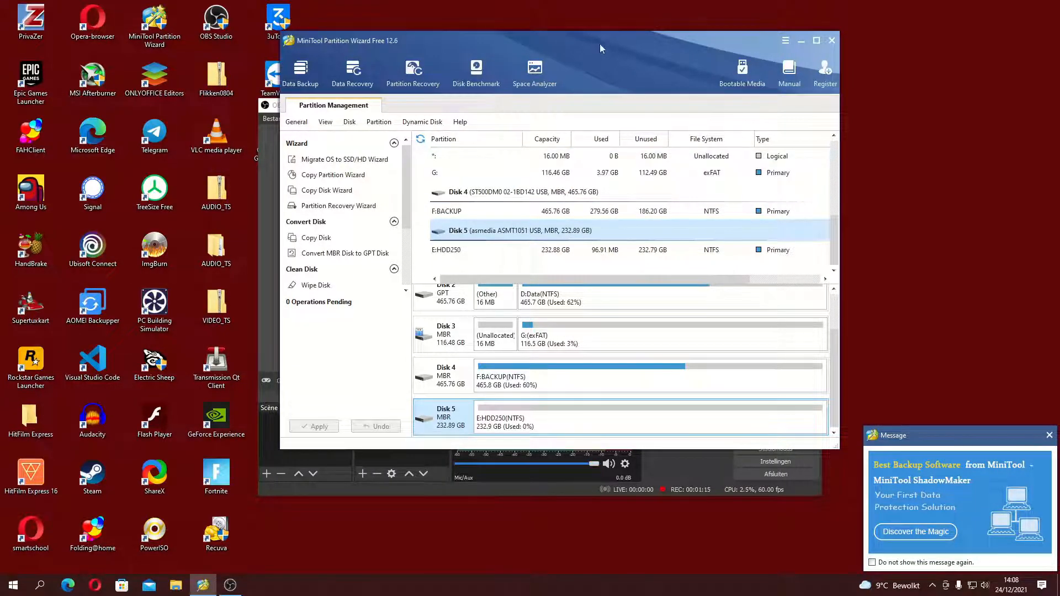
left_click_drag(599, 41, 592, 87)
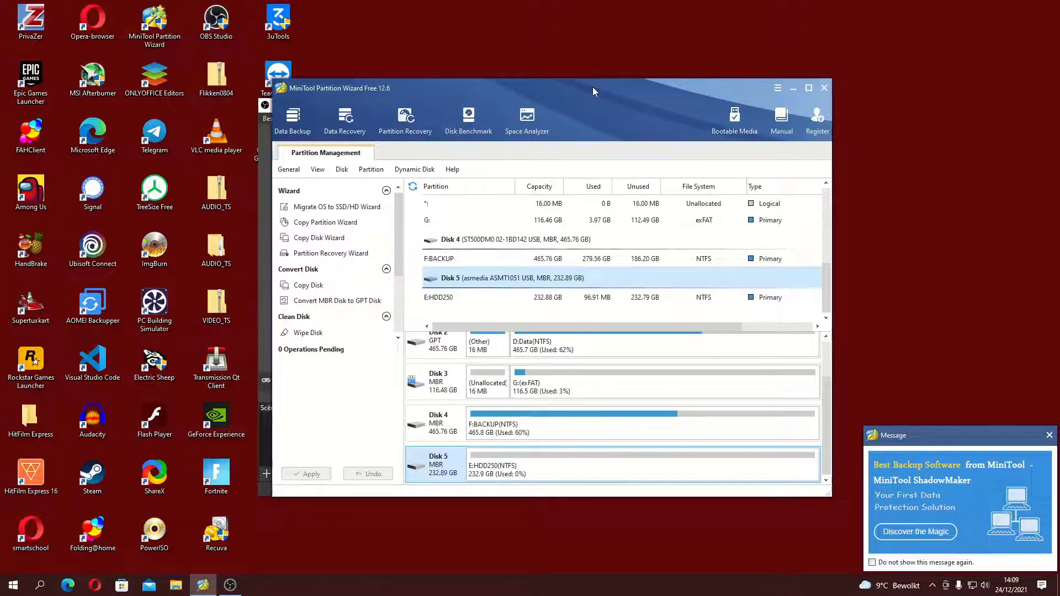
left_click_drag(591, 87, 601, 84)
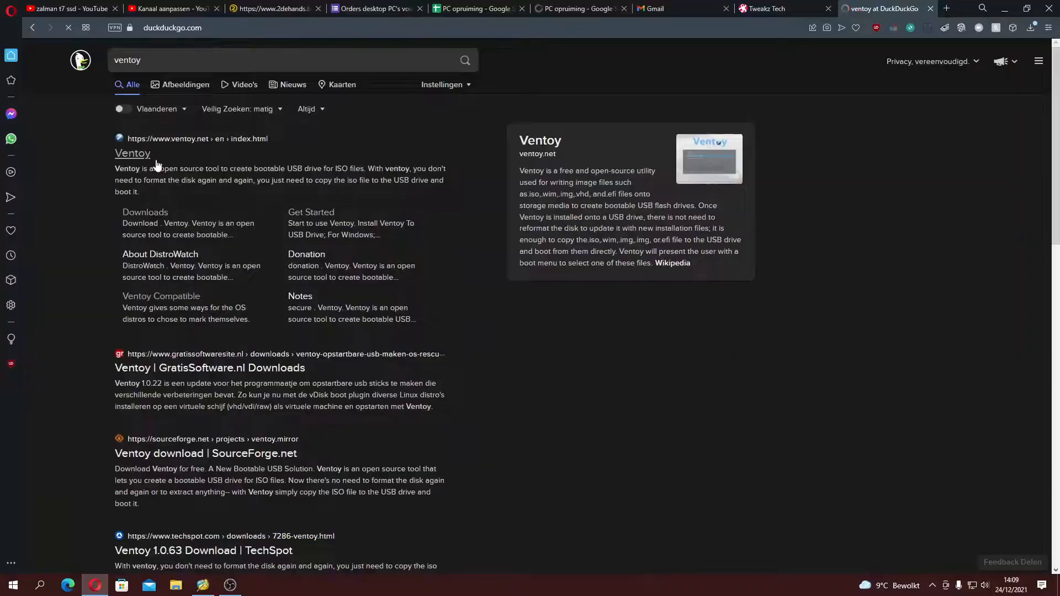
Step: Open the official Ventoy site from the search results, read its feature list and go to its downloads page
left_click(145, 155)
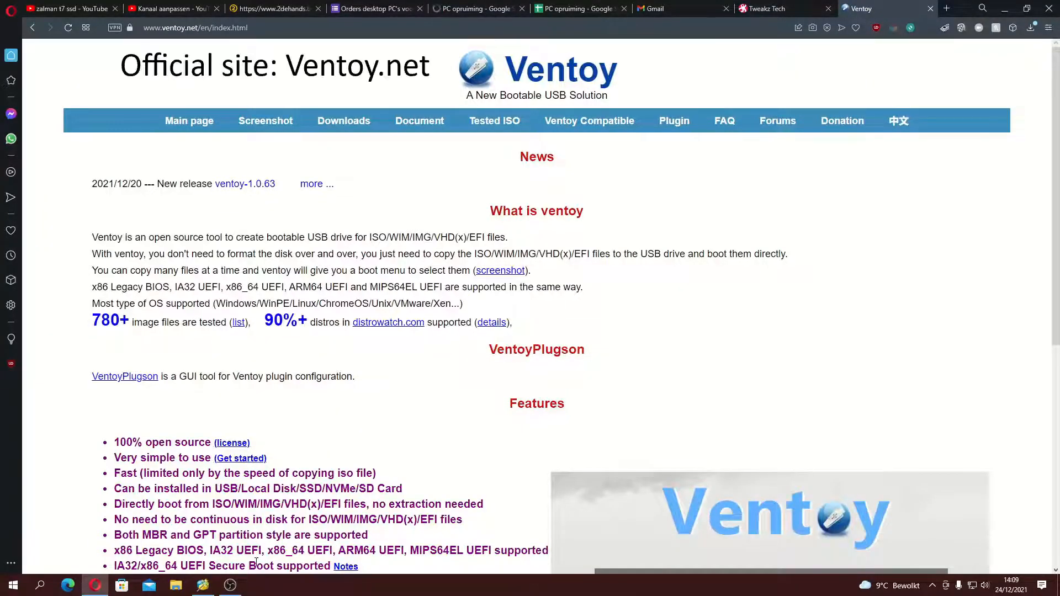
scroll(256, 562, "down", 2)
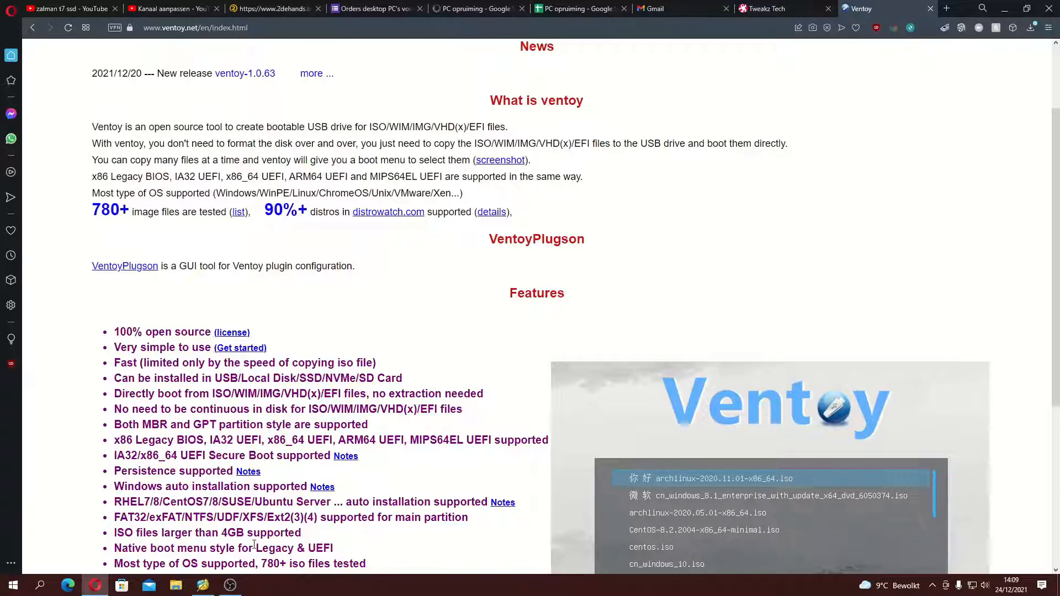
scroll(235, 483, "up", 2)
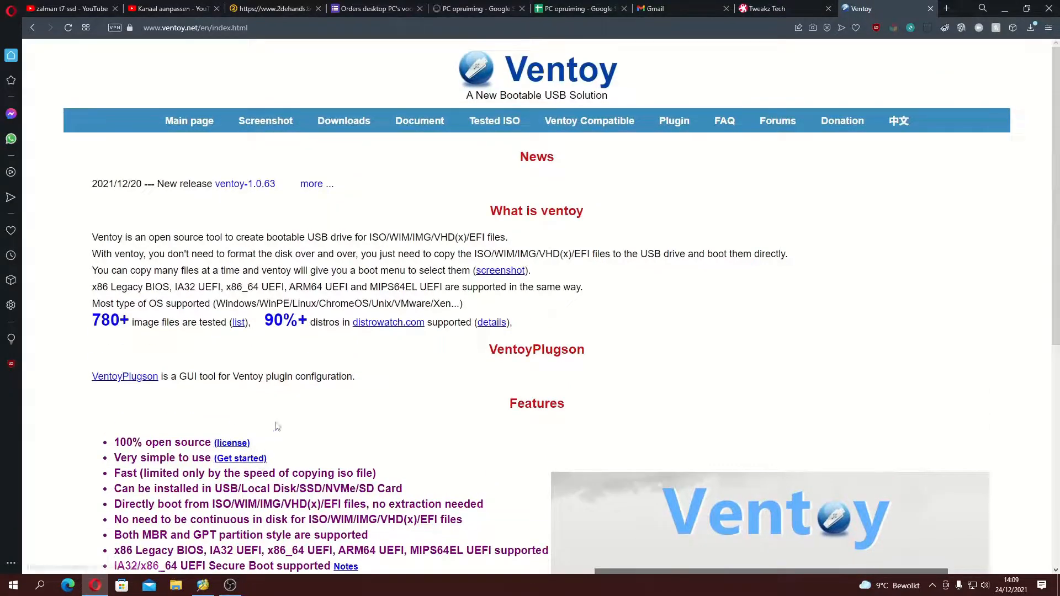
scroll(282, 403, "down", 4)
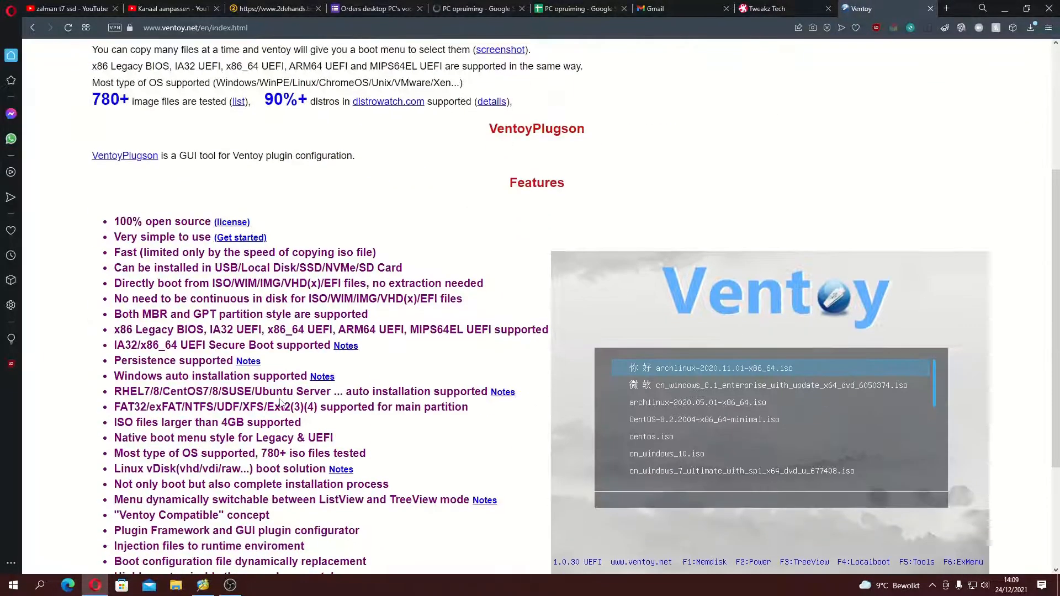
scroll(282, 403, "down", 2)
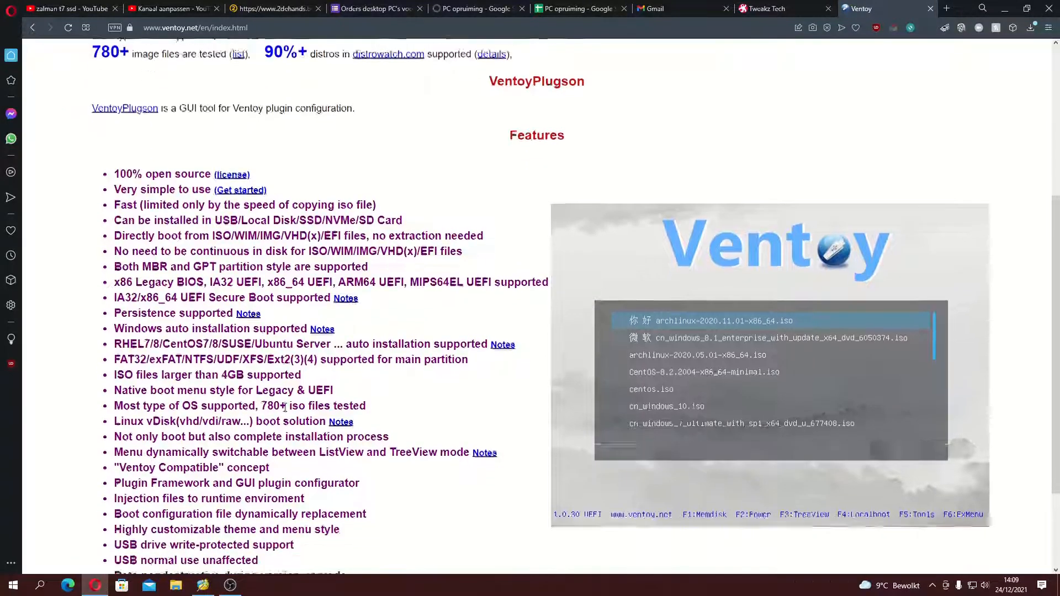
scroll(302, 403, "up", 6)
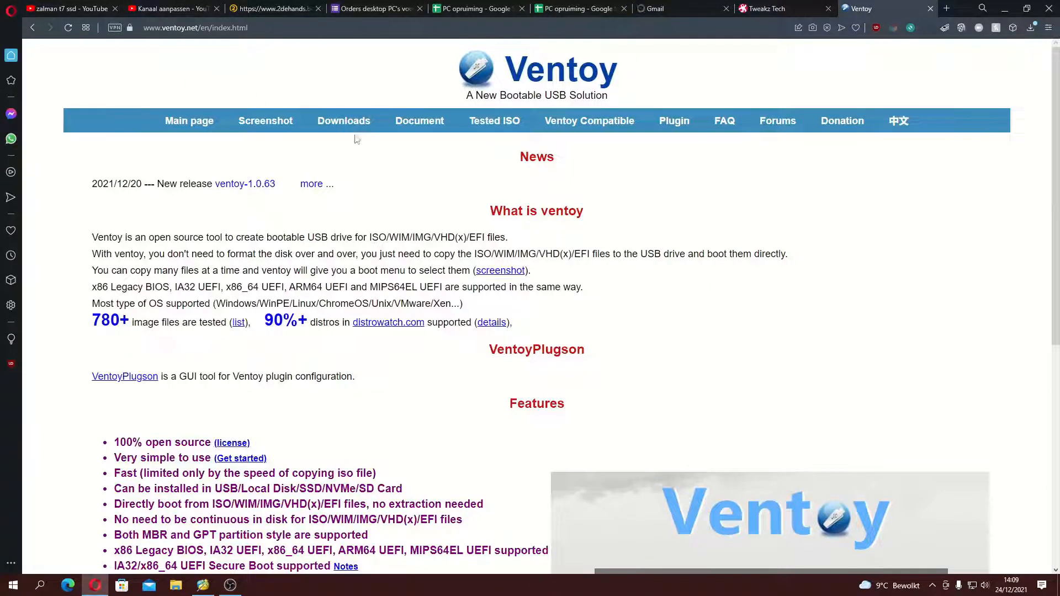
left_click(344, 122)
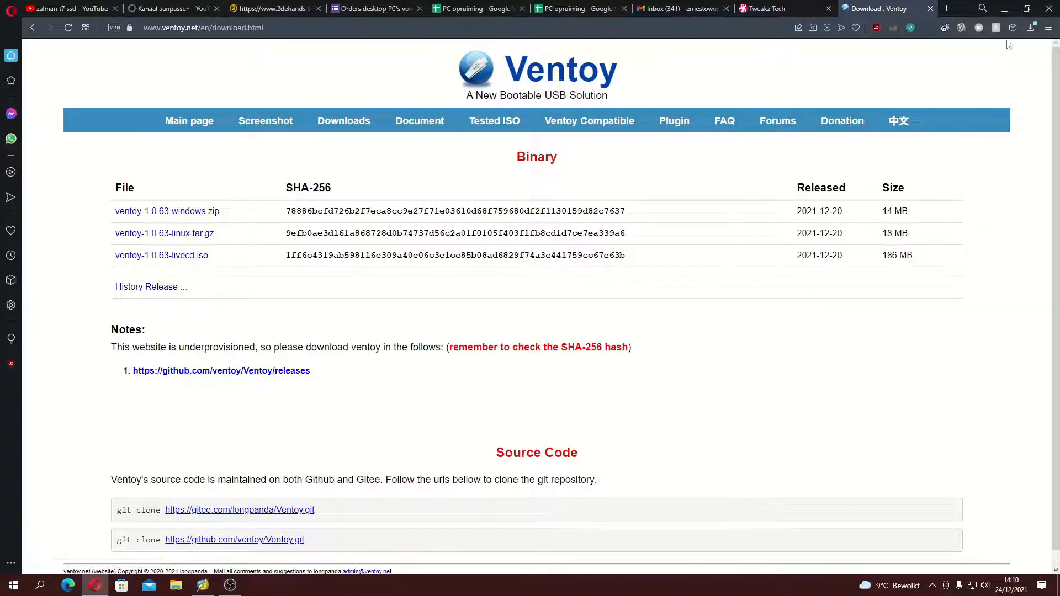
left_click(1029, 28)
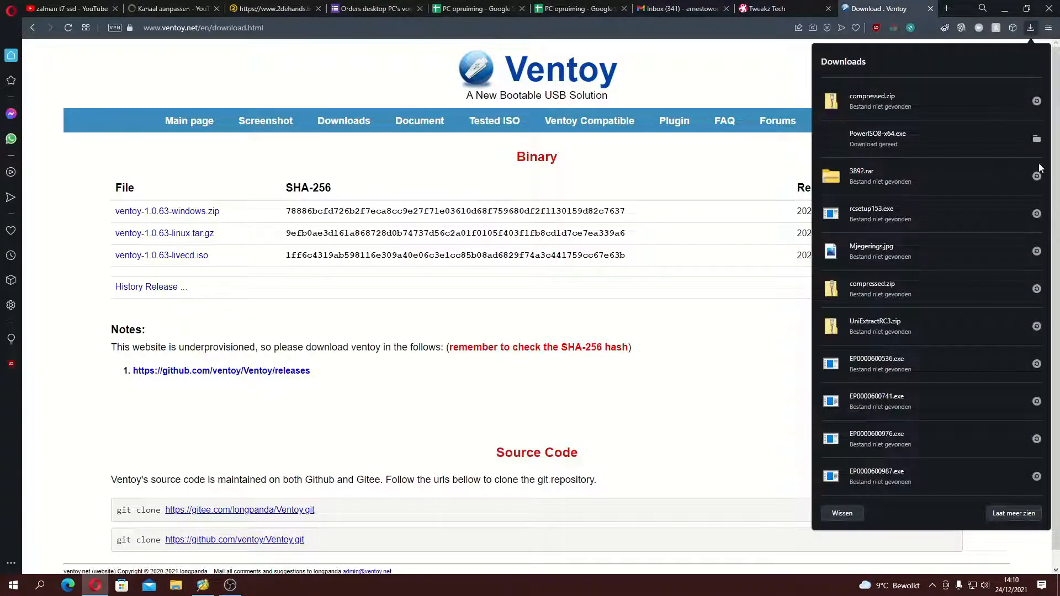
Step: Switch to File Explorer, open ventoy-1.0.62 inside the ventoy-1.0.62-windows folder in Downloads, and launch the Ventoy2Disk application
left_click(176, 585)
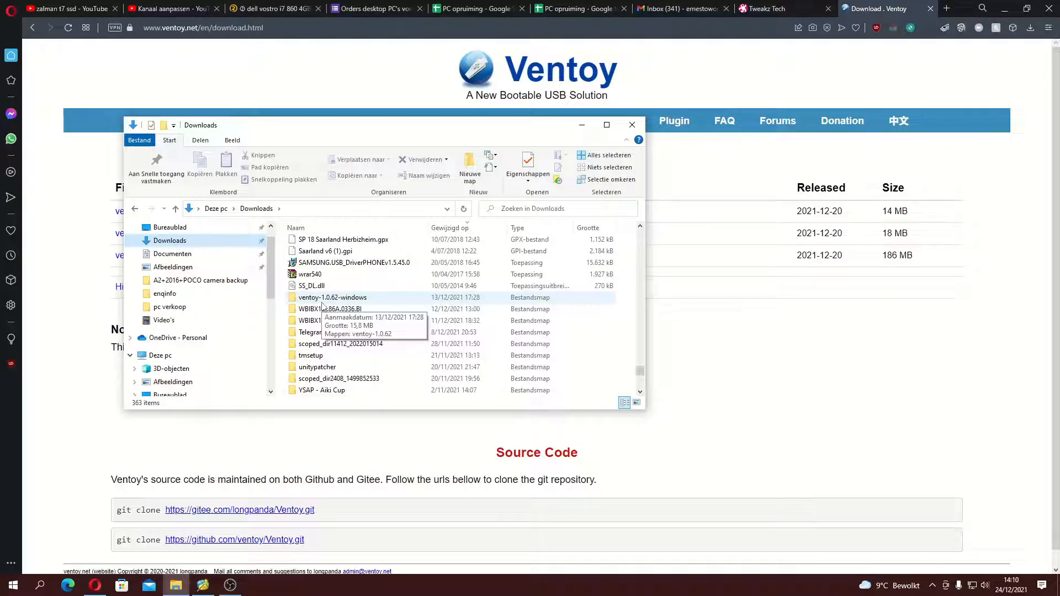
right_click(322, 302)
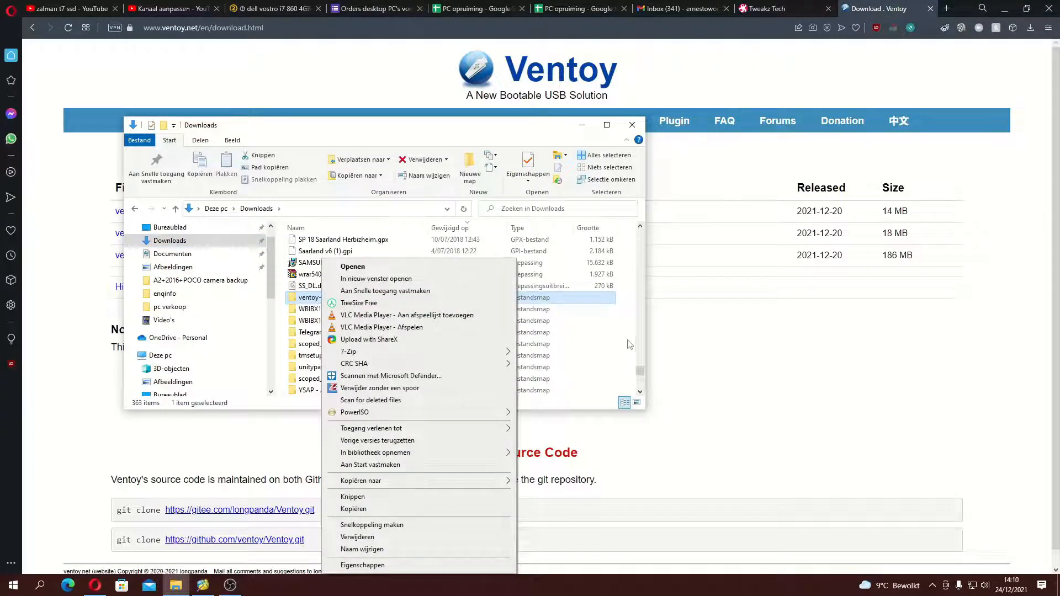
left_click(643, 369)
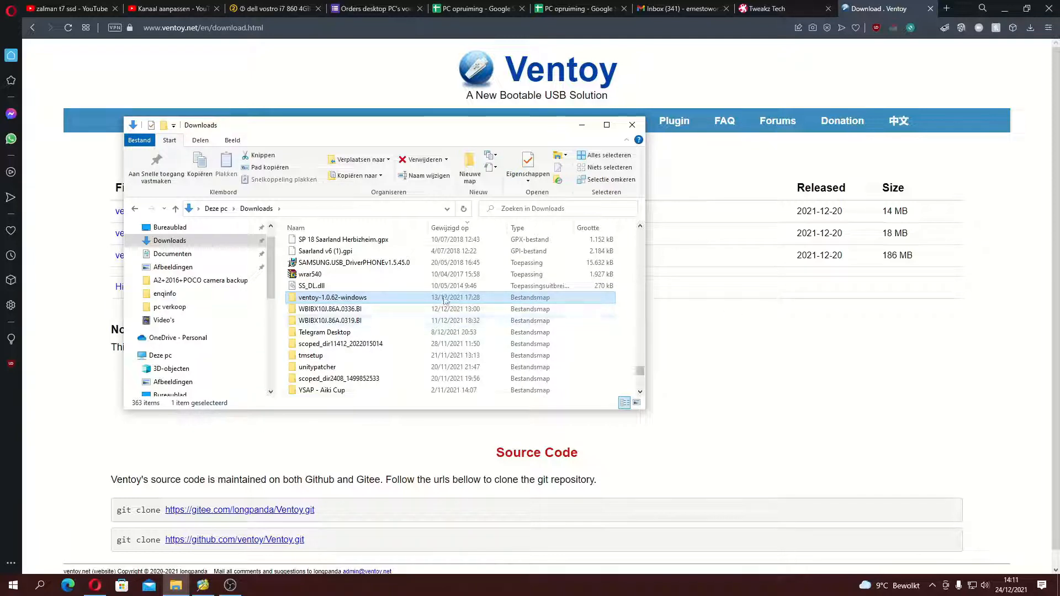
double_click(331, 297)
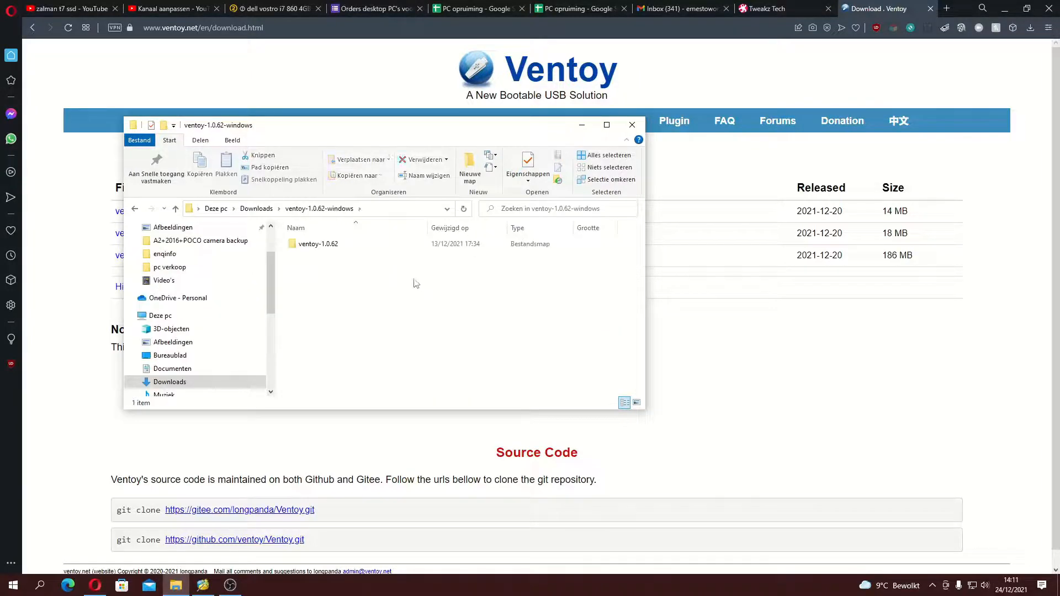
double_click(330, 248)
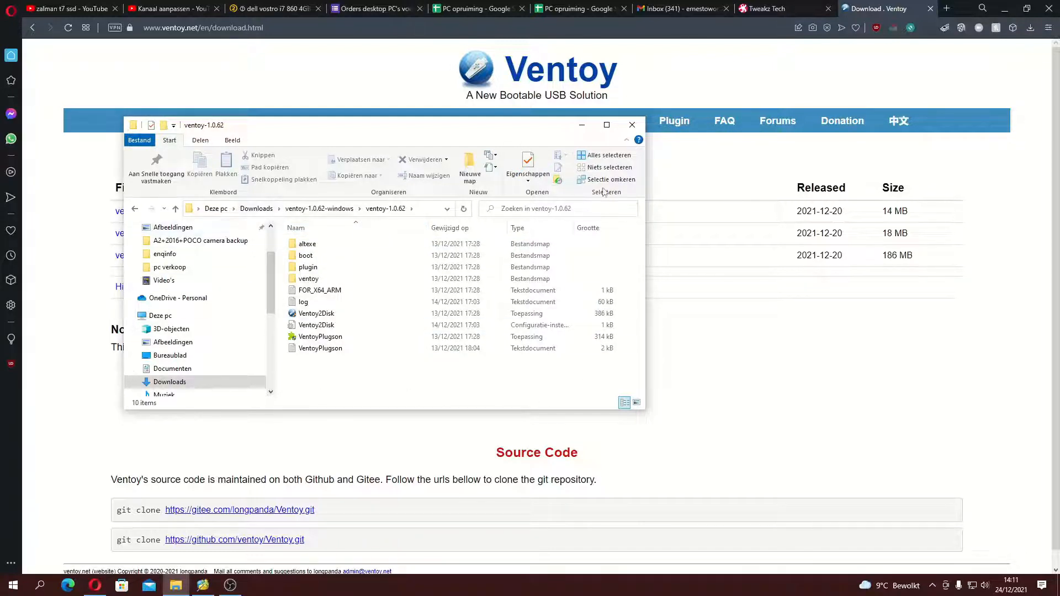
double_click(312, 314)
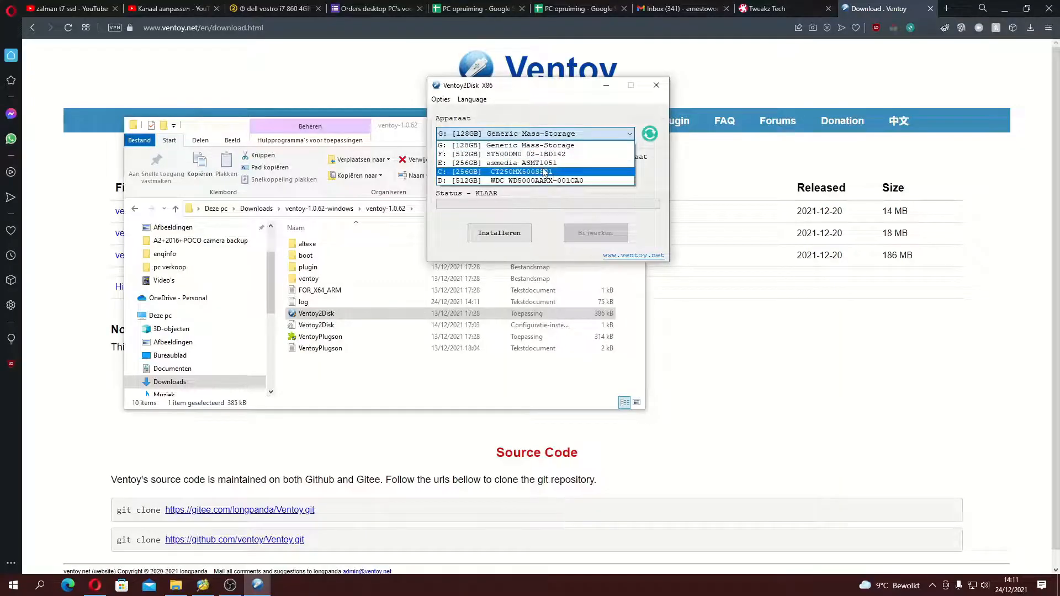
Step: Install Ventoy on the E: [256GB] asmedia ASMT1051 device, accepting both format warnings, and close the installer
left_click(538, 162)
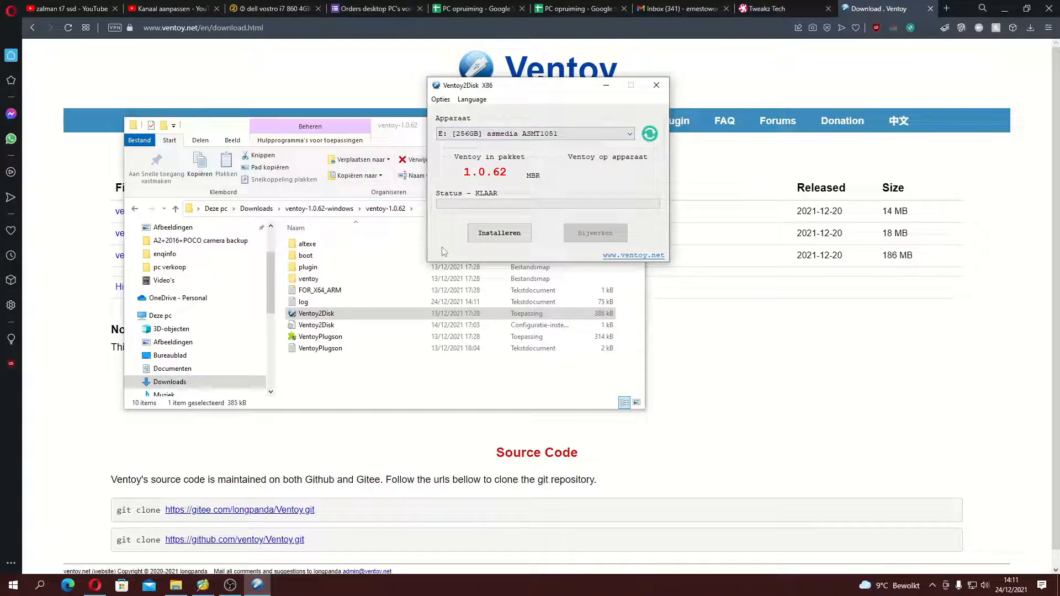
left_click(484, 241)
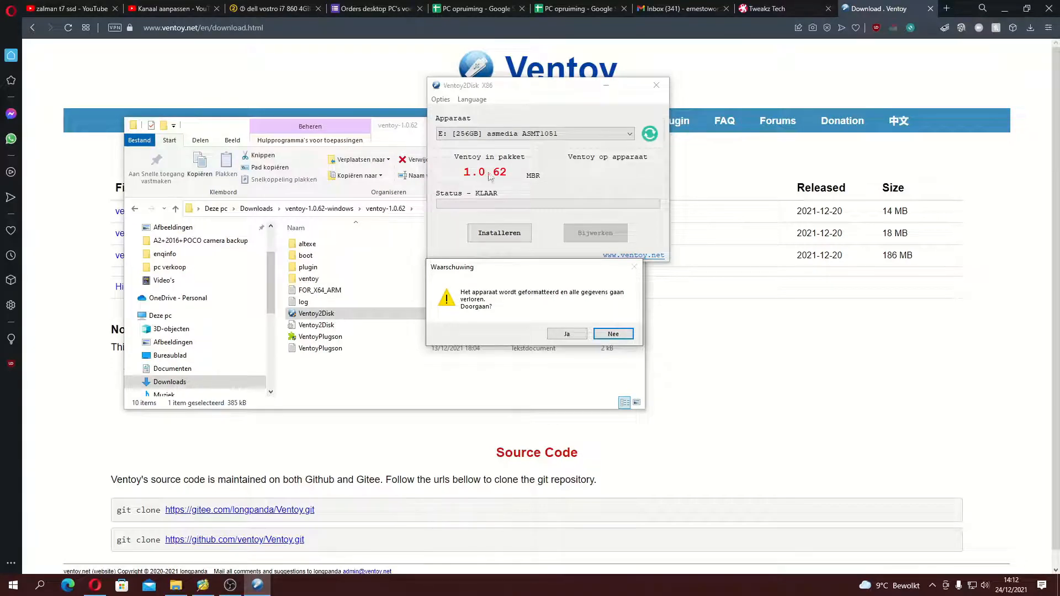
left_click_drag(534, 261, 261, 135)
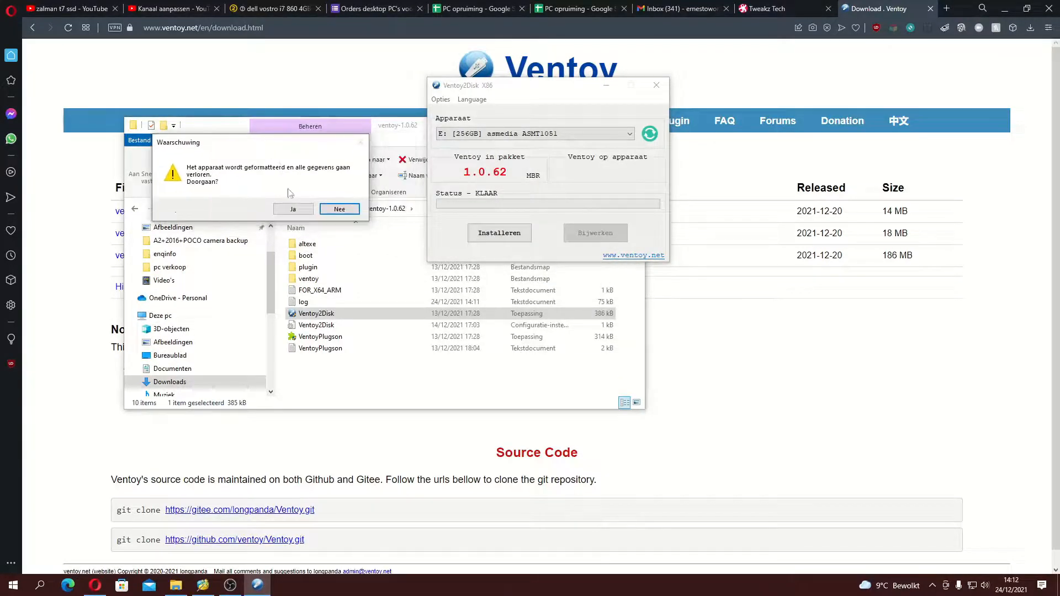
left_click(291, 213)
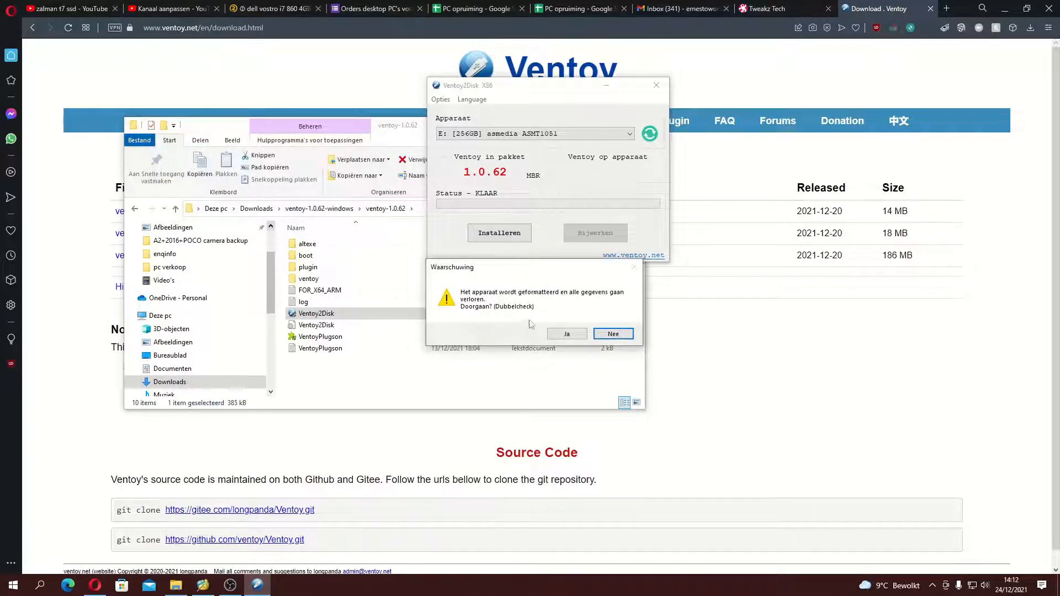
left_click(566, 334)
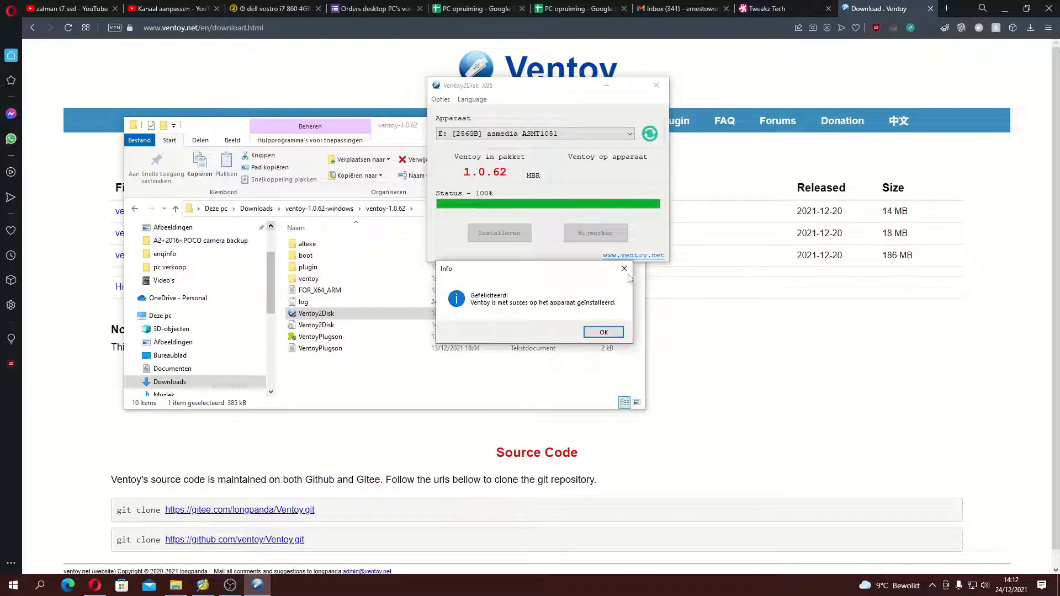
left_click(604, 332)
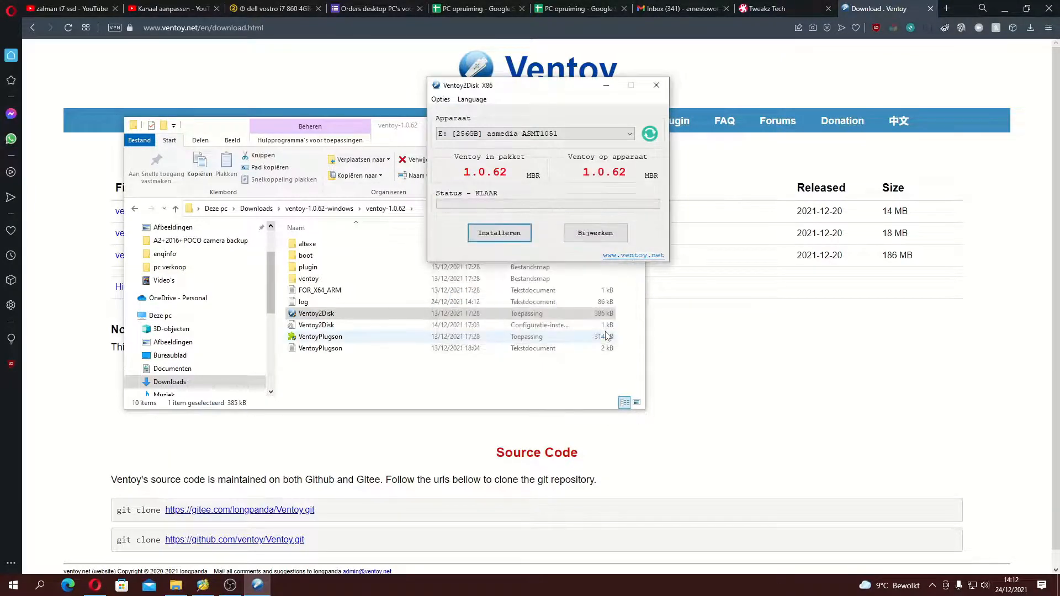
left_click(655, 87)
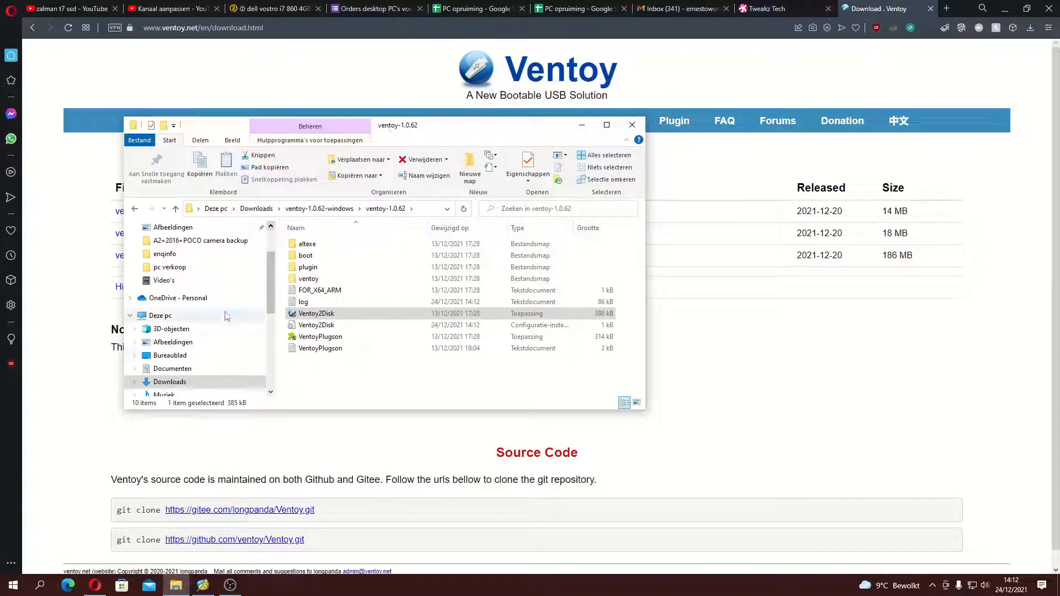
Step: Open the Ventoy (E:) drive in File Explorer to check its contents
scroll(221, 372, "down", 1)
scroll(221, 371, "down", 2)
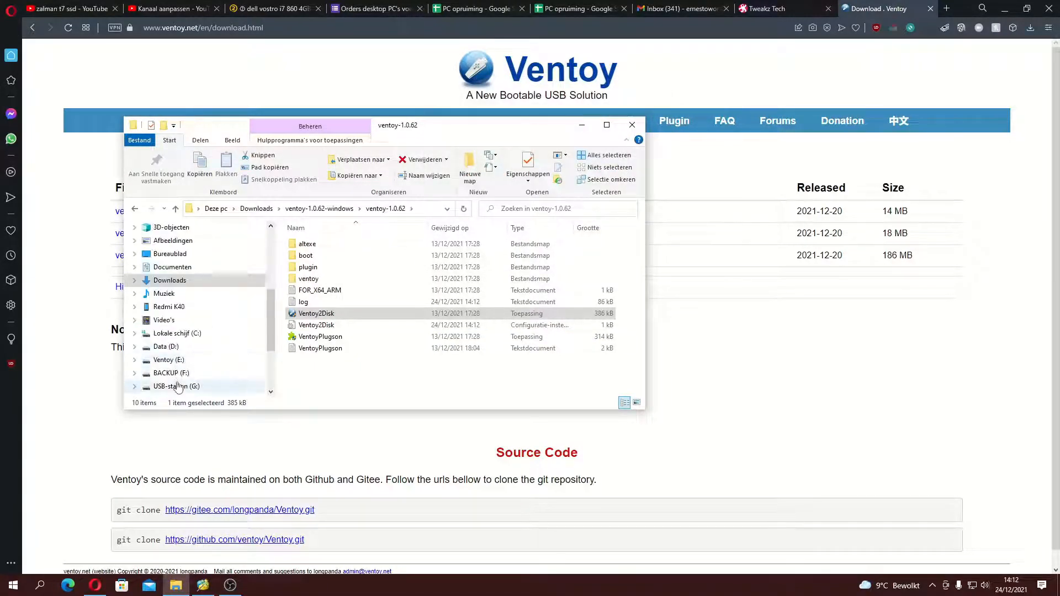
left_click(179, 388)
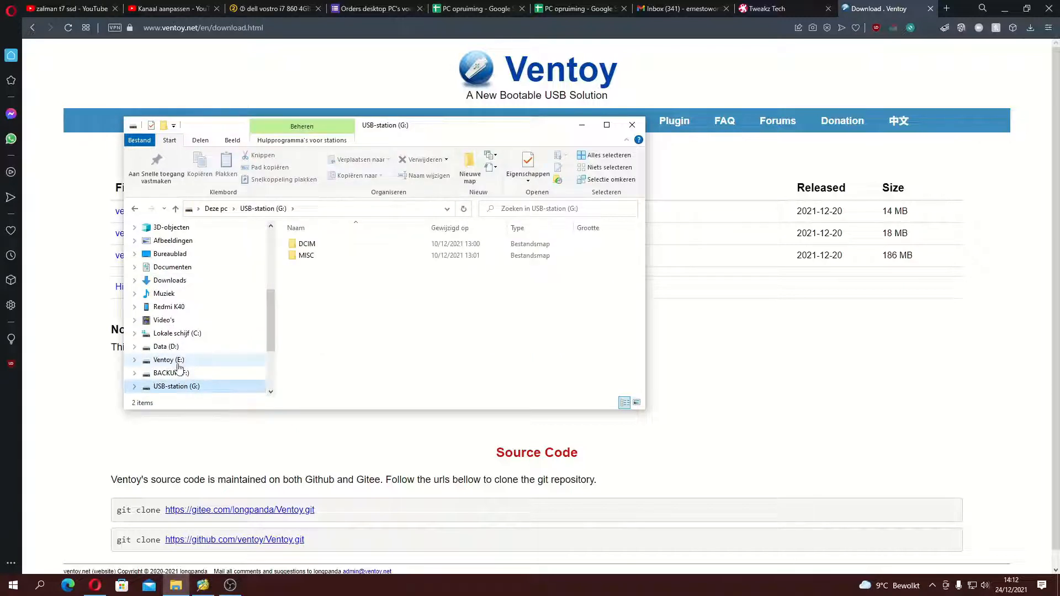
left_click(177, 364)
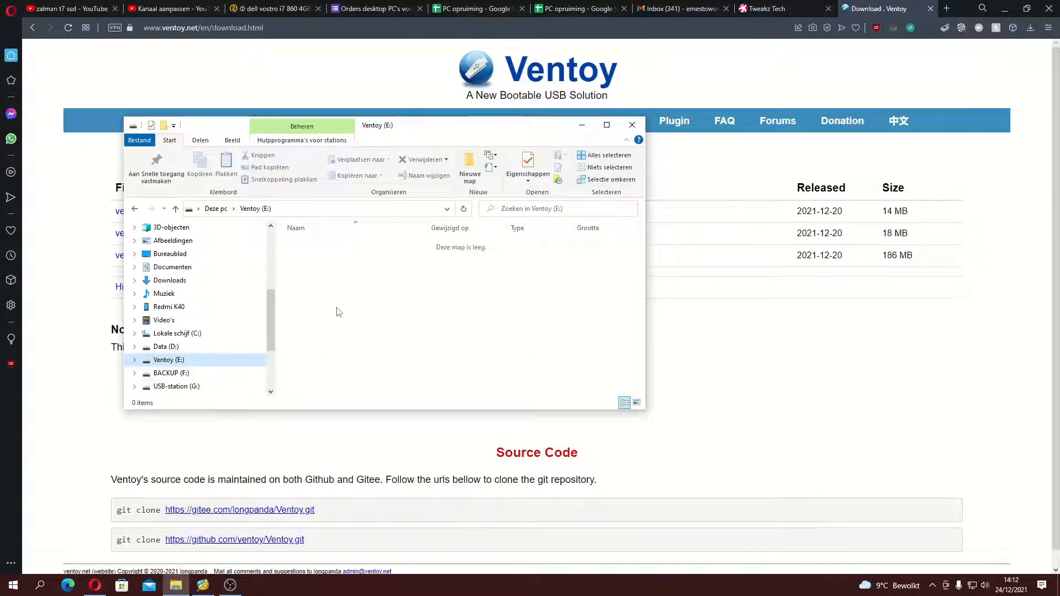
Step: Copy the ventoy-1.0.62-windows folder from Downloads to the root of the Ventoy (E:) drive
left_click(185, 283)
right_click(350, 254)
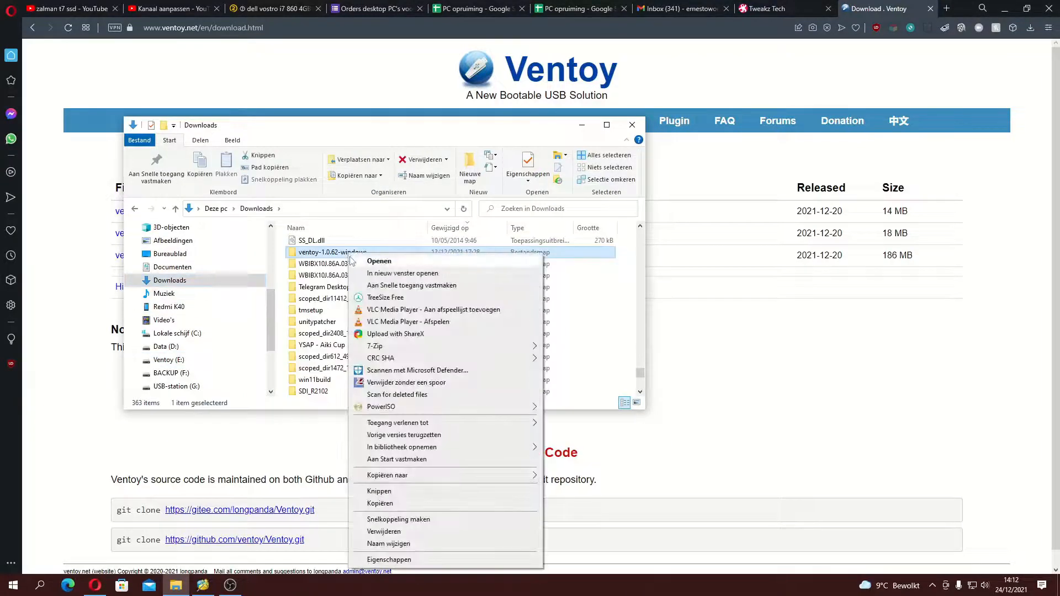
left_click(422, 508)
left_click(176, 359)
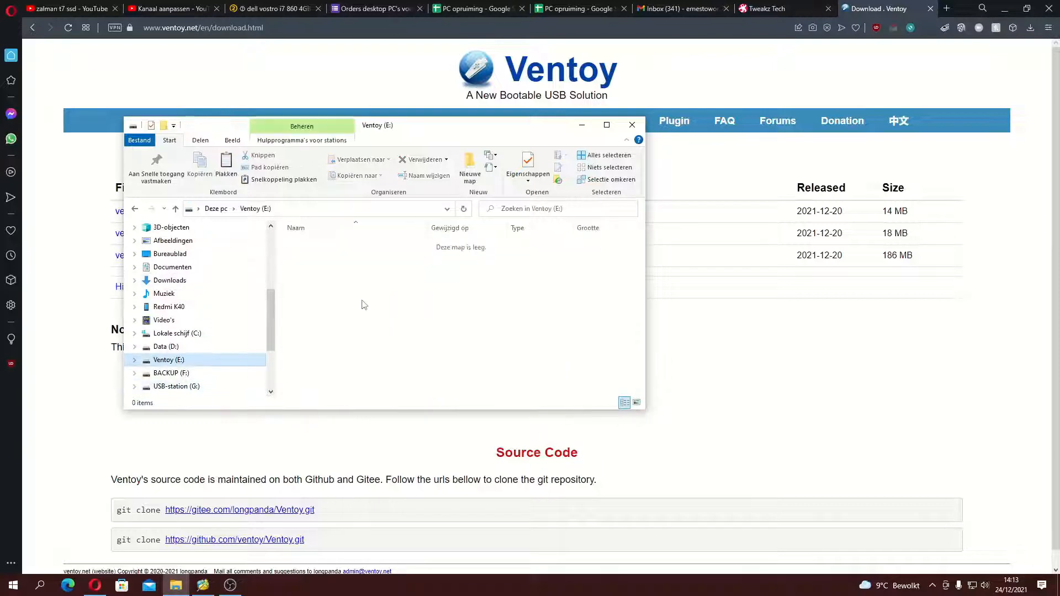
right_click(362, 301)
left_click(393, 377)
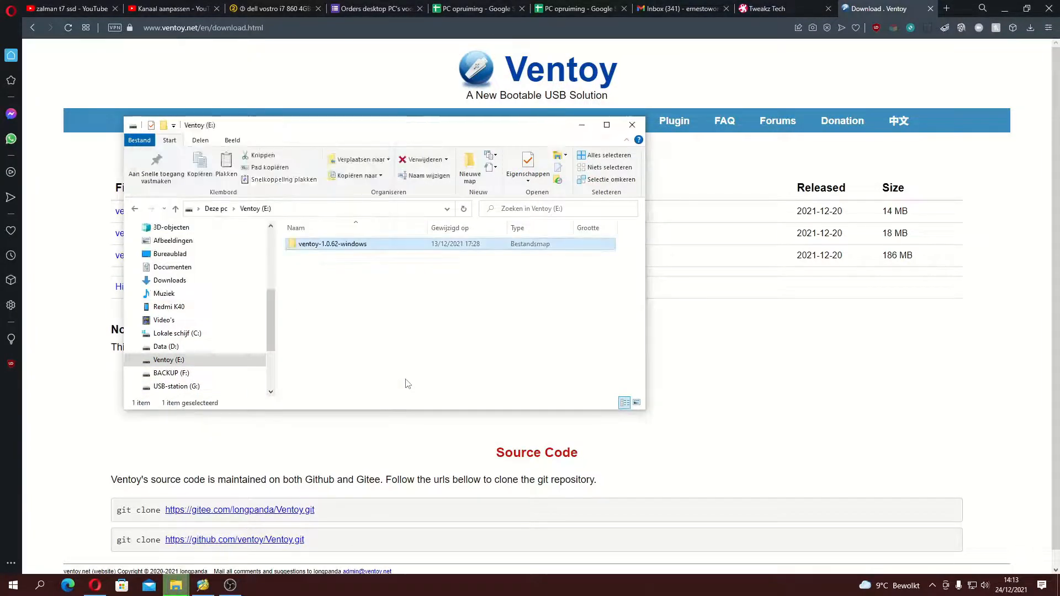
left_click(320, 286)
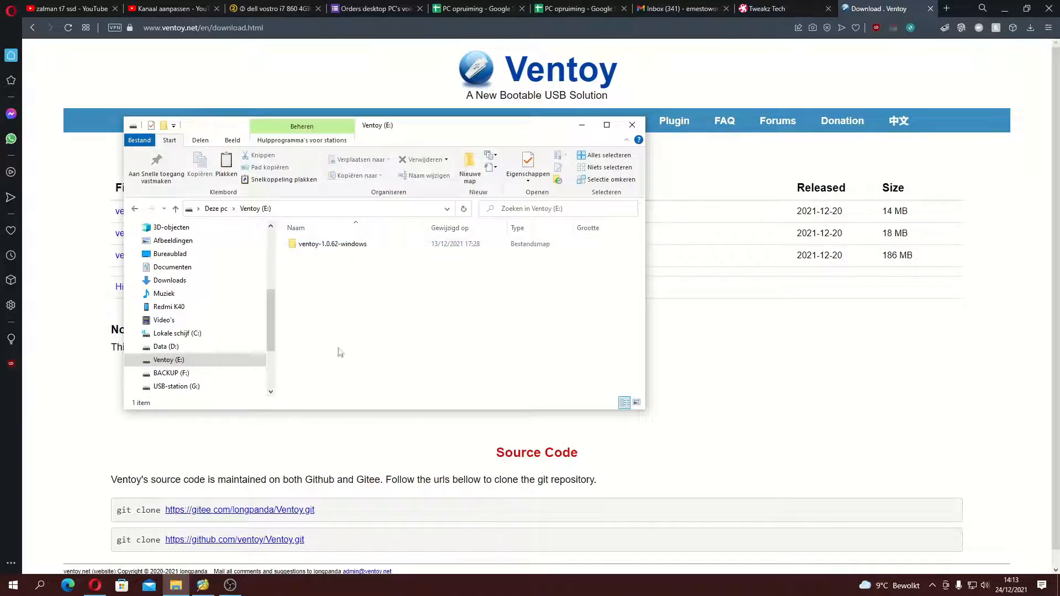
Step: Search the Downloads folder for "parted" to find the Parted Magic image
left_click(198, 283)
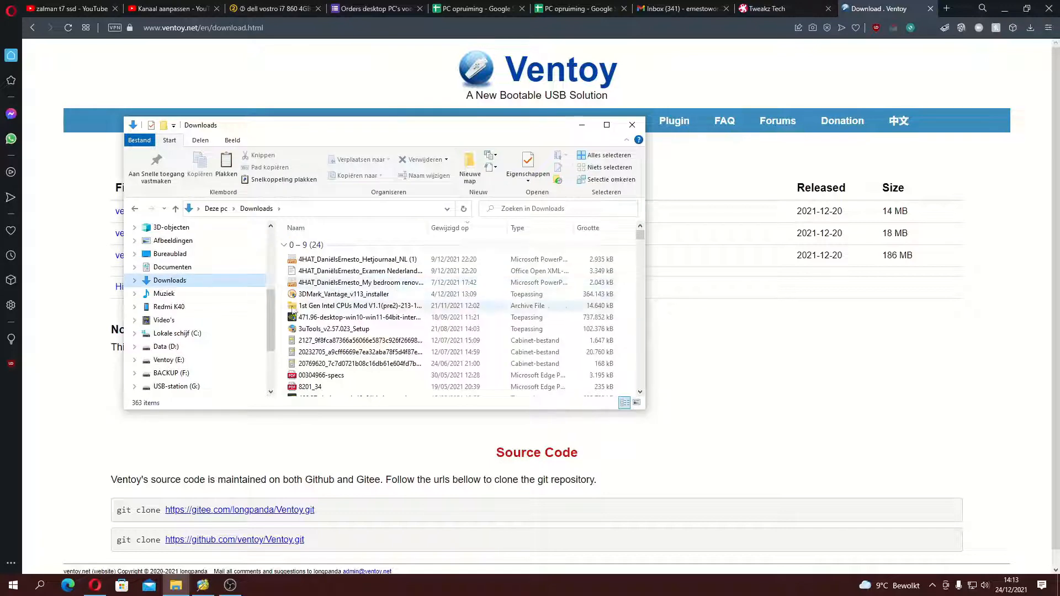
left_click_drag(640, 235, 649, 348)
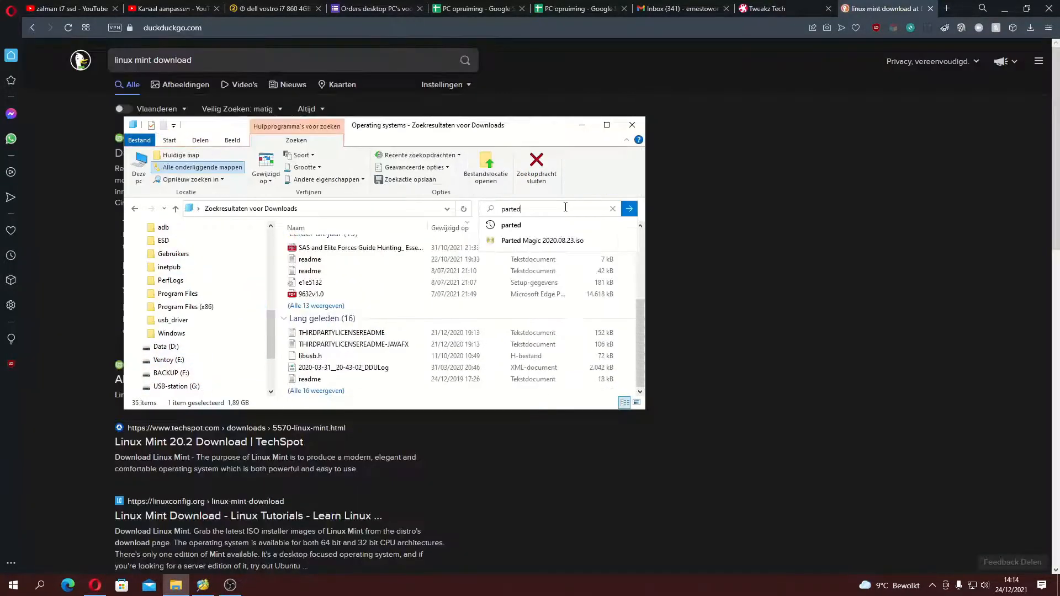
left_click(628, 208)
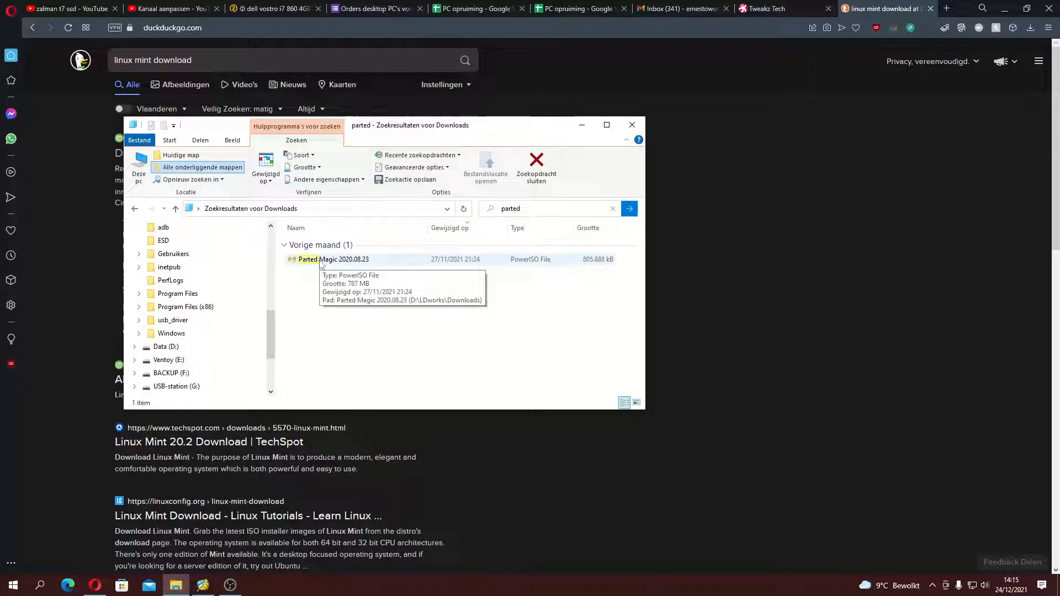
Step: Copy the Parted Magic 2020.08.23 image from the Downloads search results to the Ventoy (E:) drive
left_click(320, 260)
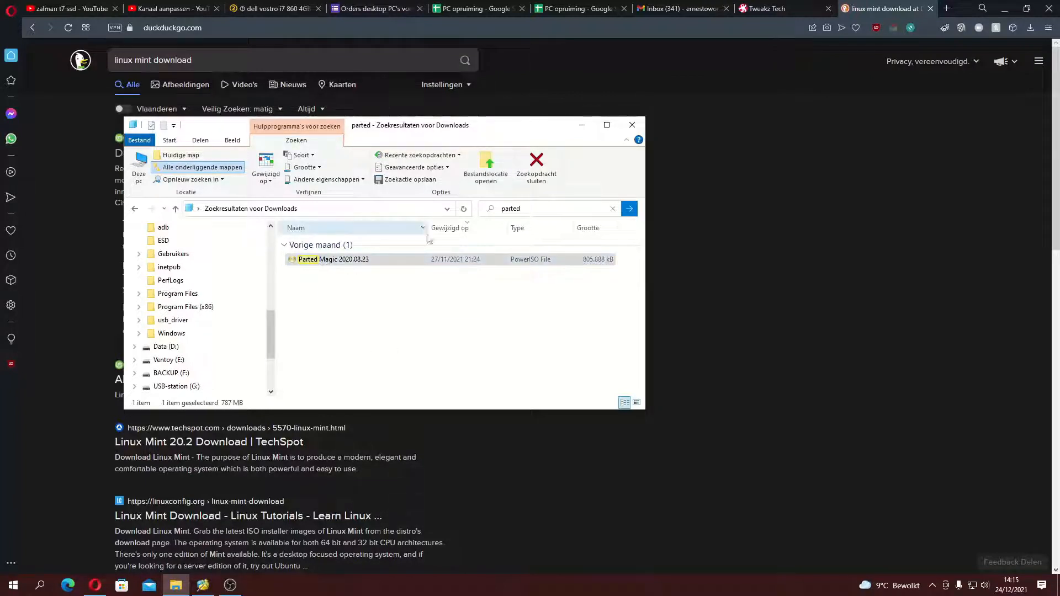
left_click(364, 265)
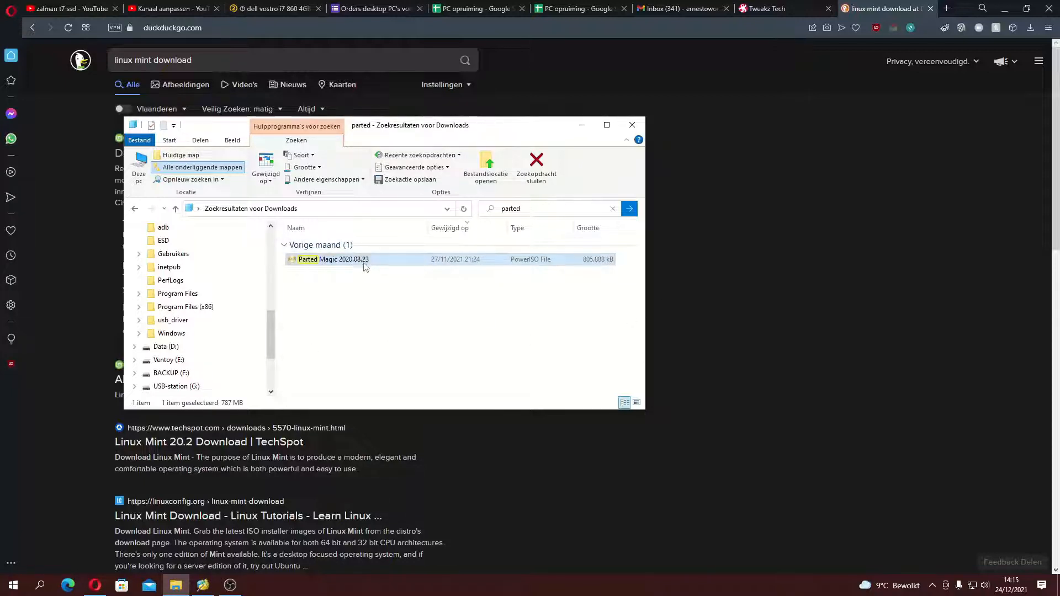
left_click_drag(364, 266, 218, 359)
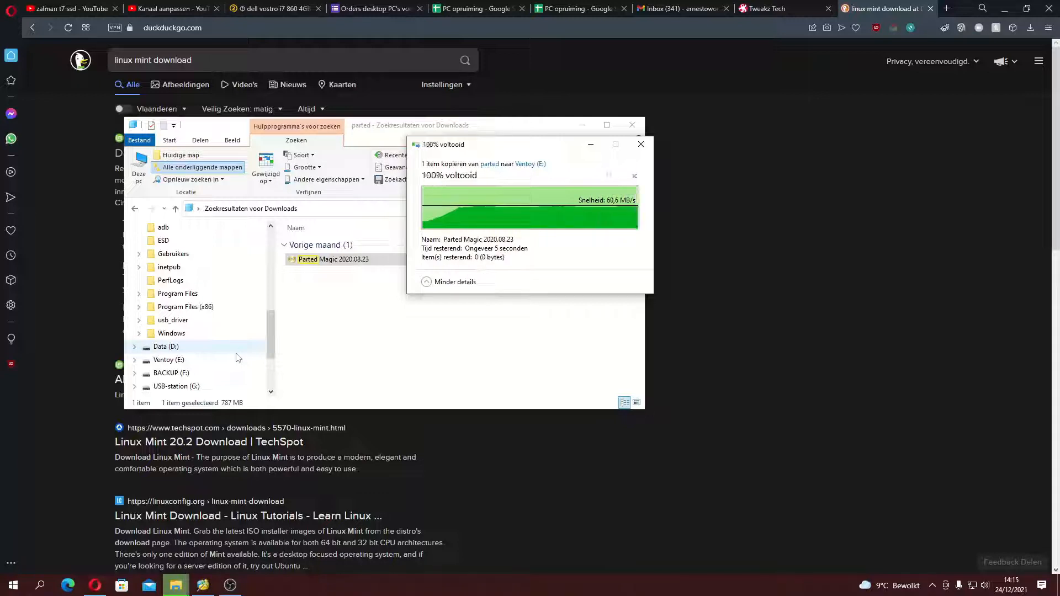
left_click(238, 359)
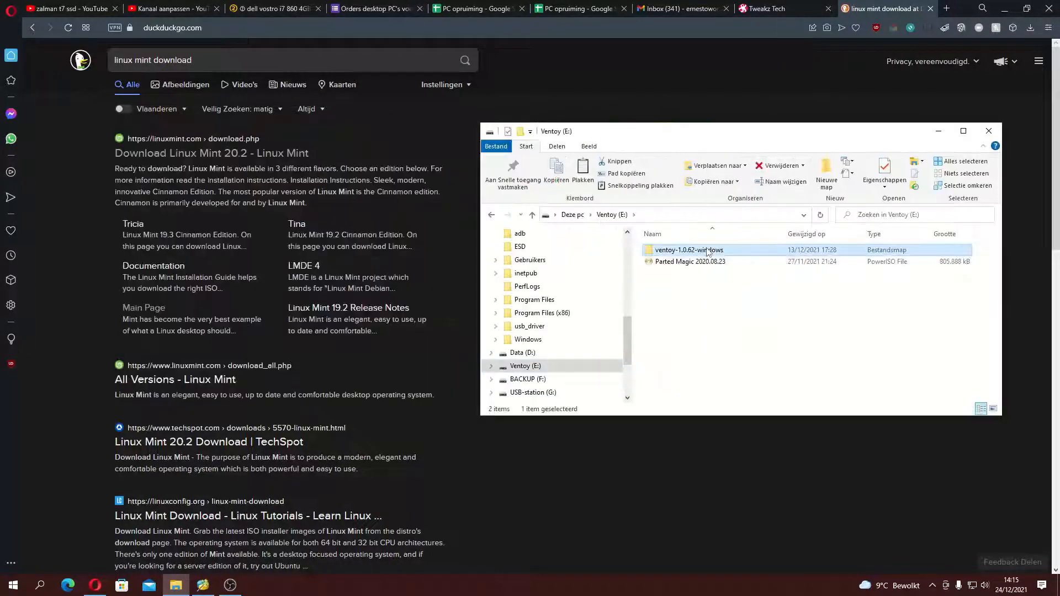
Step: Run VentoyPlugson from the ventoy-1.0.62 folder on the Ventoy drive and start its configuration page for the E: device
double_click(702, 249)
left_click(612, 214)
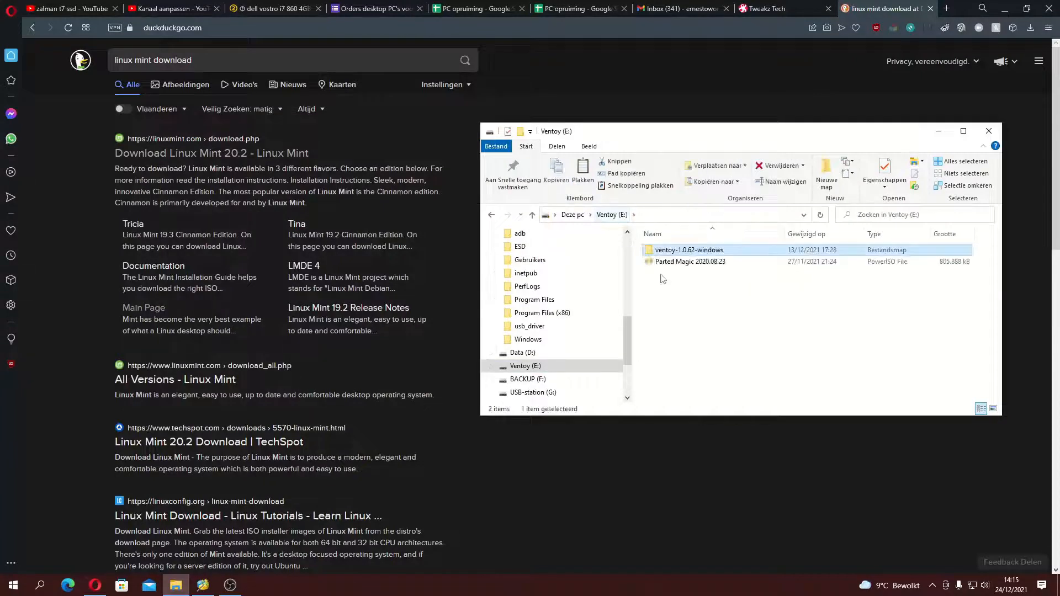
double_click(690, 252)
double_click(690, 251)
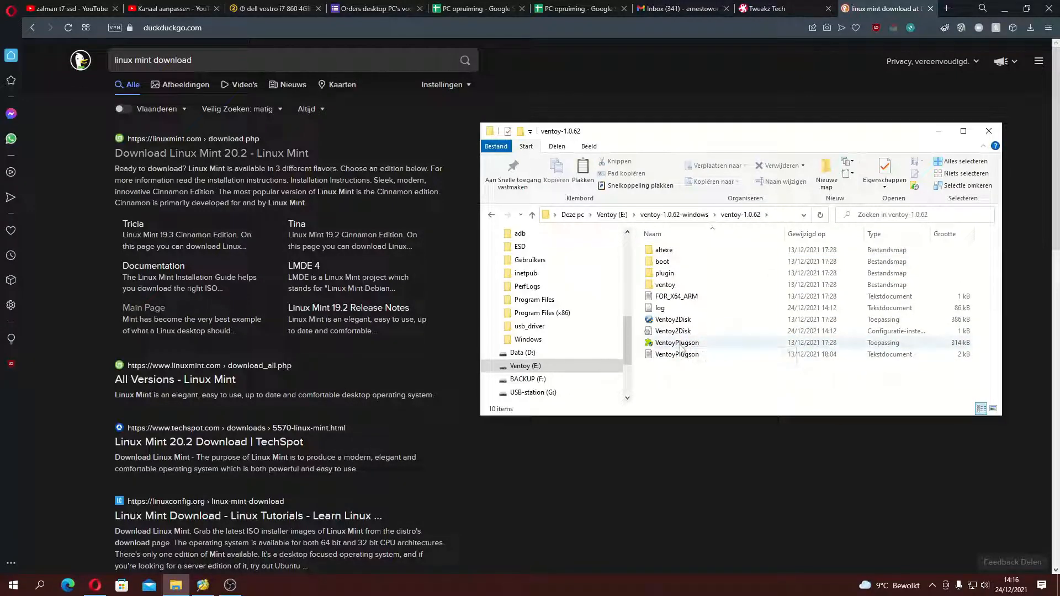
double_click(677, 344)
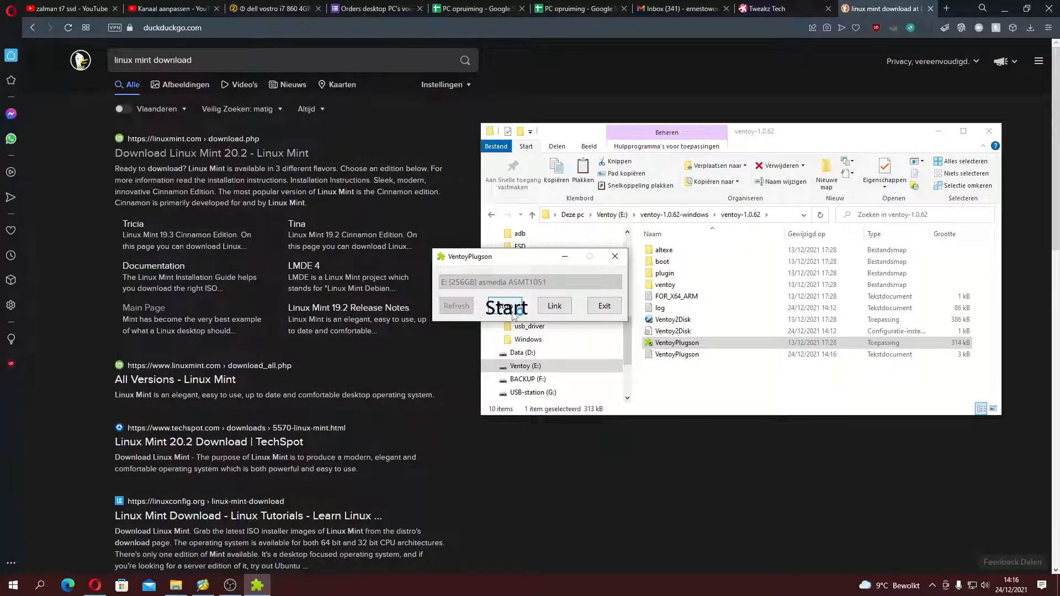
left_click(511, 309)
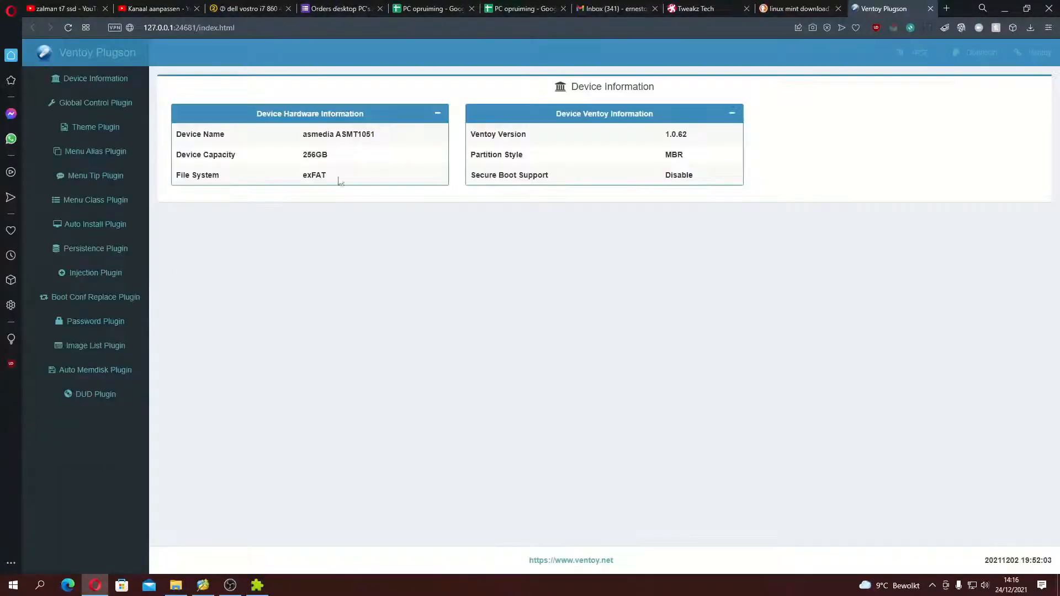
Step: Look through the Global Control, Menu Tip and Password plugin pages of Ventoy Plugson
left_click(80, 105)
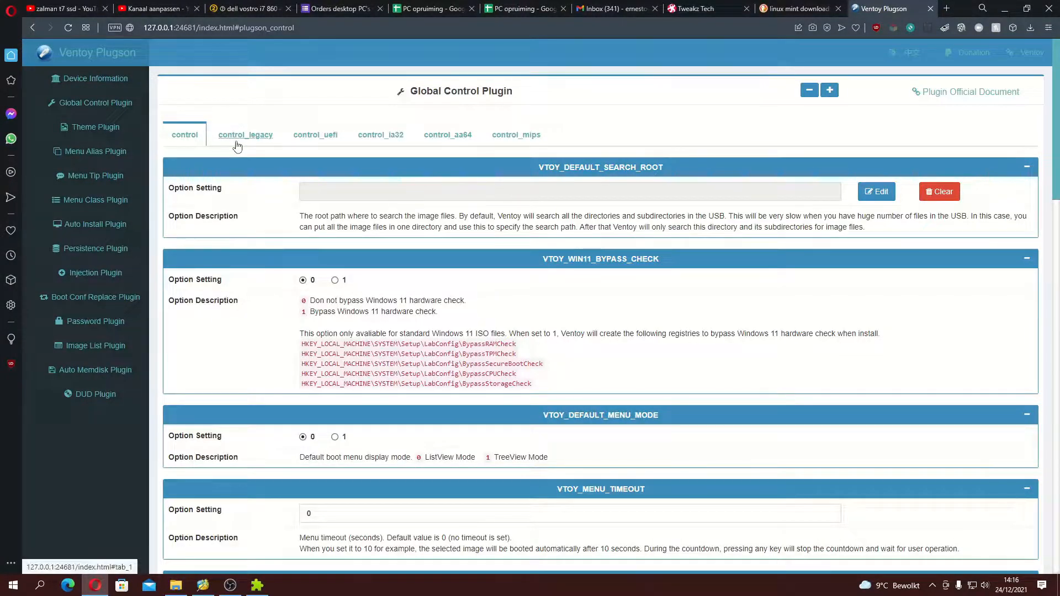
left_click(134, 175)
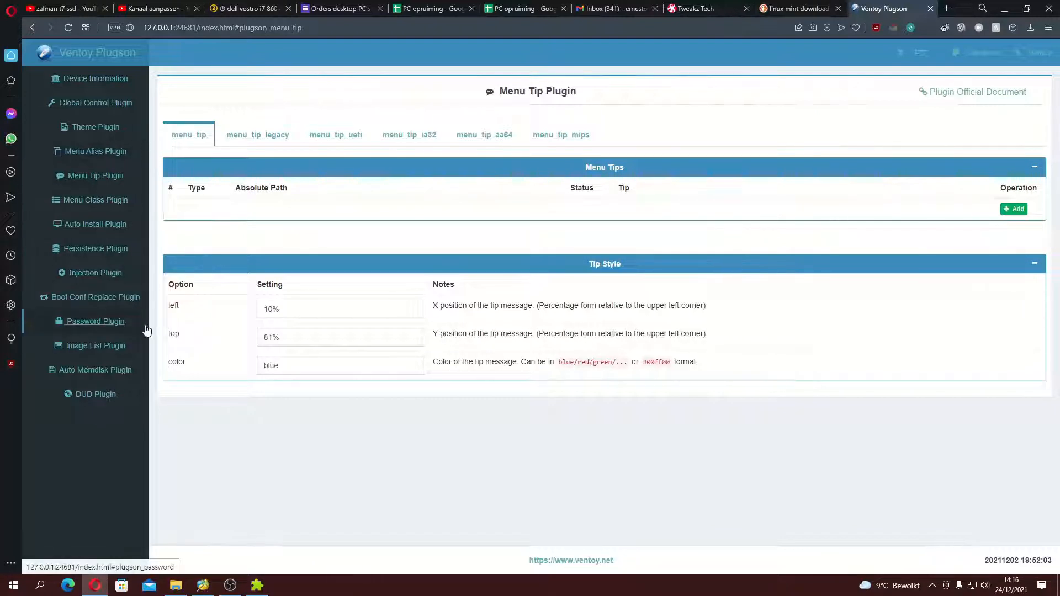
left_click(94, 321)
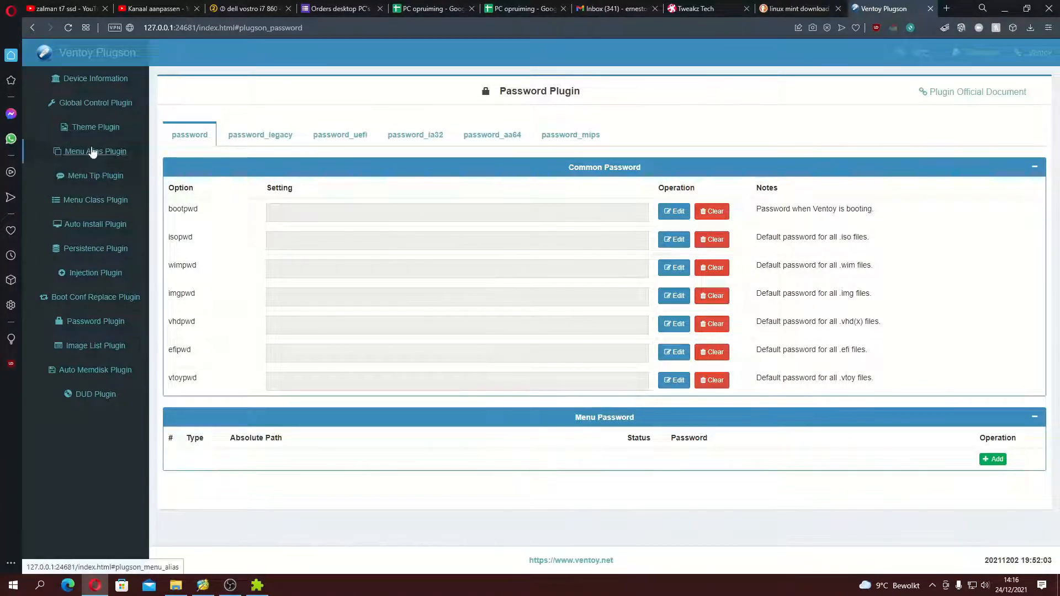
left_click(88, 78)
Step: Set VTOY_DEFAULT_KBD_LAYOUT to AZERTY in the Global Control Plugin's general control profile
left_click(91, 103)
scroll(251, 285, "down", 10)
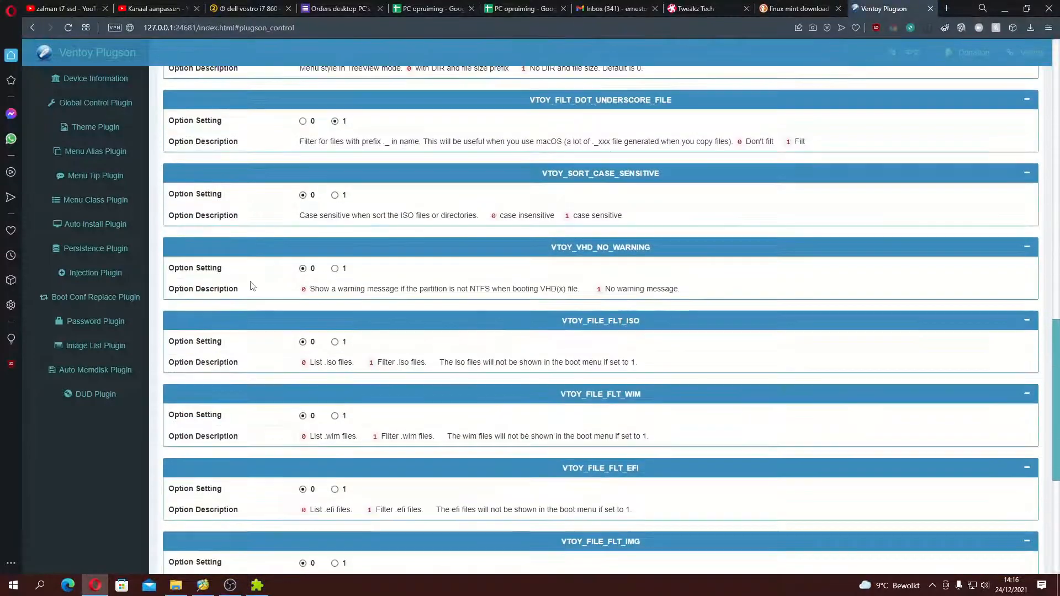
scroll(251, 285, "down", 6)
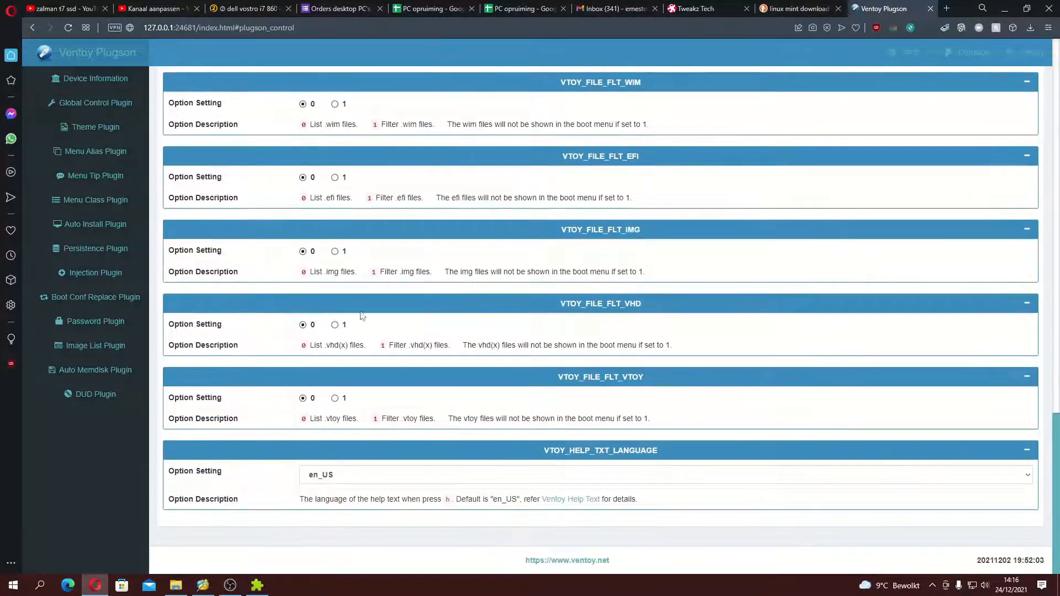
scroll(362, 316, "up", 10)
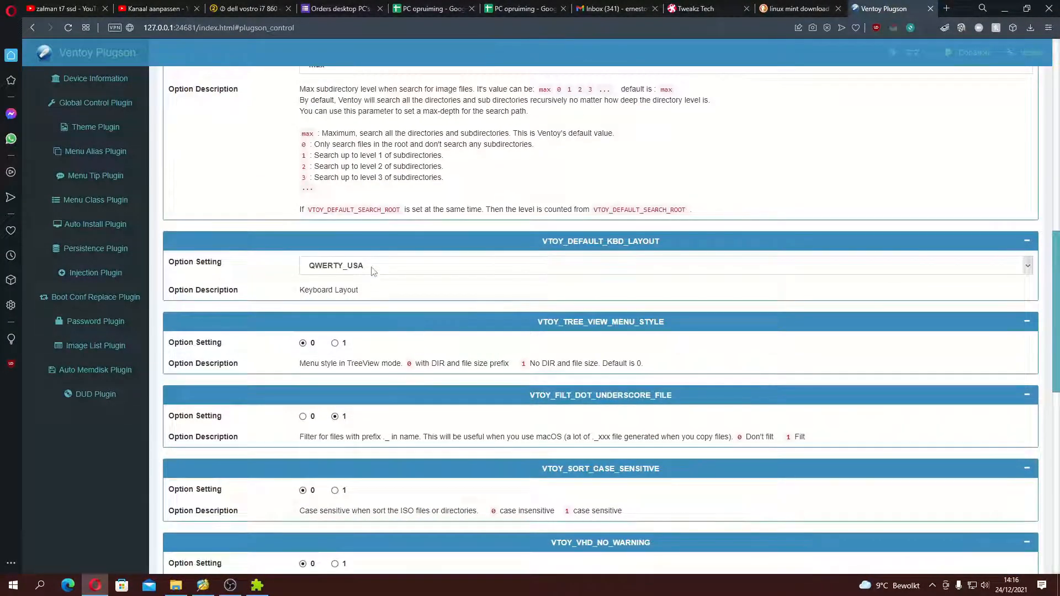
left_click(519, 266)
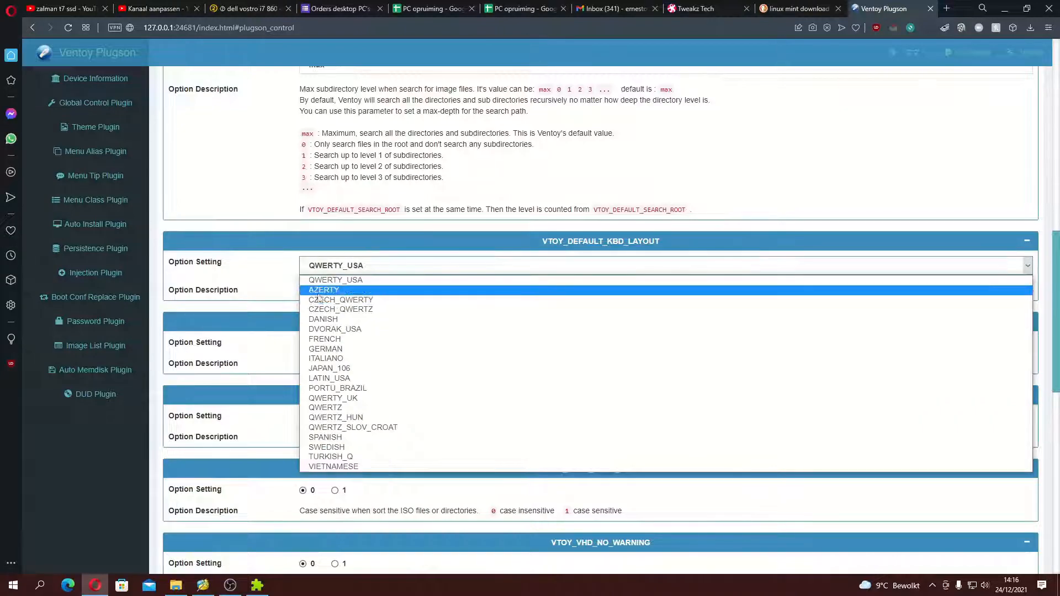
left_click(369, 292)
Step: Set VTOY_WIN11_BYPASS_CHECK to 1 in the general control profile and review the remaining options
scroll(580, 299, "up", 10)
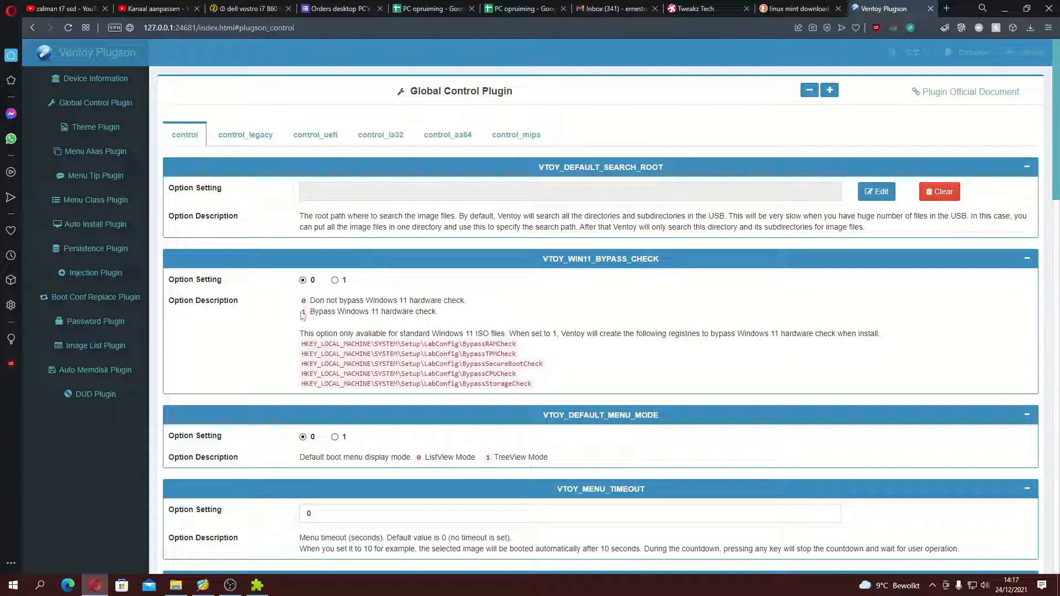
left_click(335, 281)
scroll(439, 318, "down", 20)
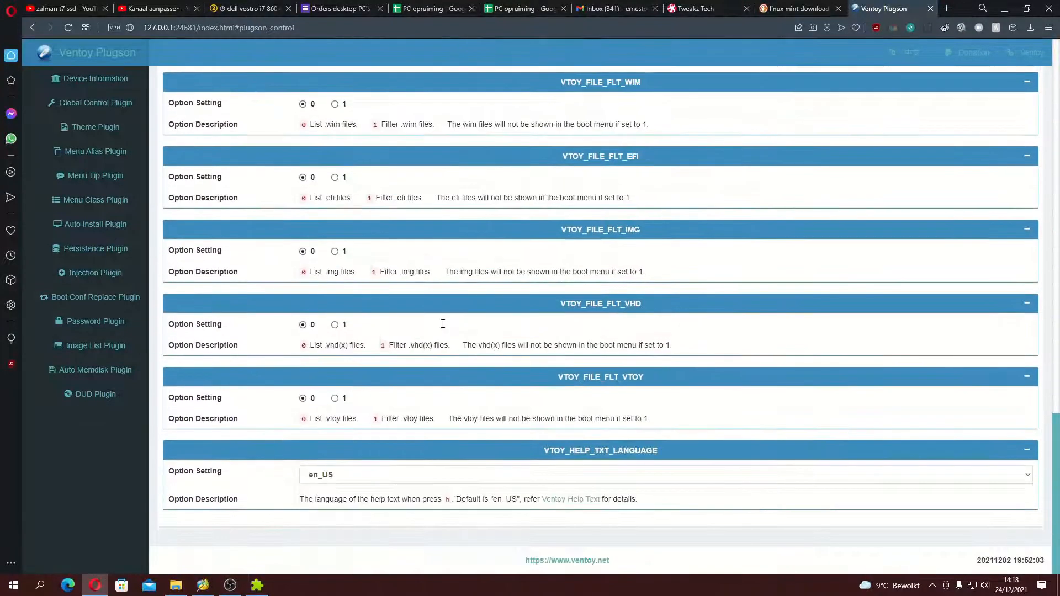
left_click_drag(1057, 442, 1057, 129)
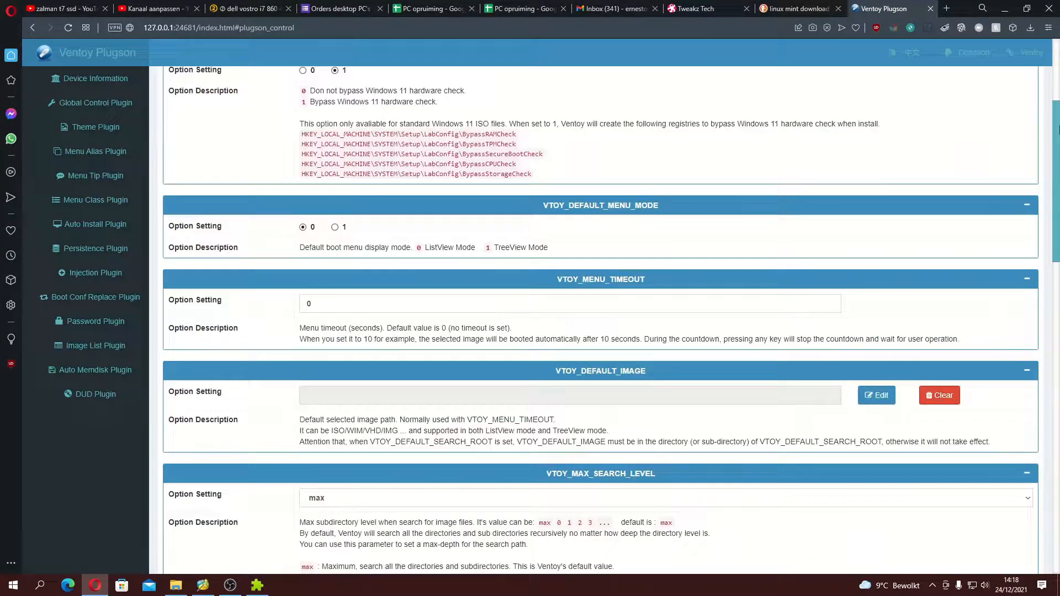
scroll(682, 233, "up", 3)
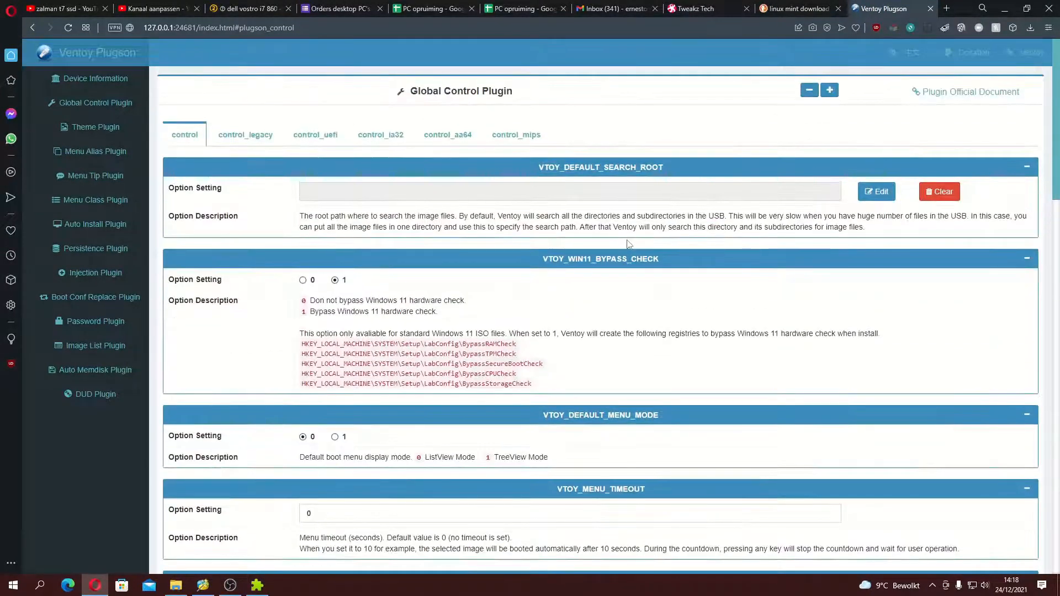
Step: Set VTOY_WIN11_BYPASS_CHECK to 1 in the control_legacy, control_uefi, control_ia32, control_aa64 and control_mips profiles
left_click(245, 135)
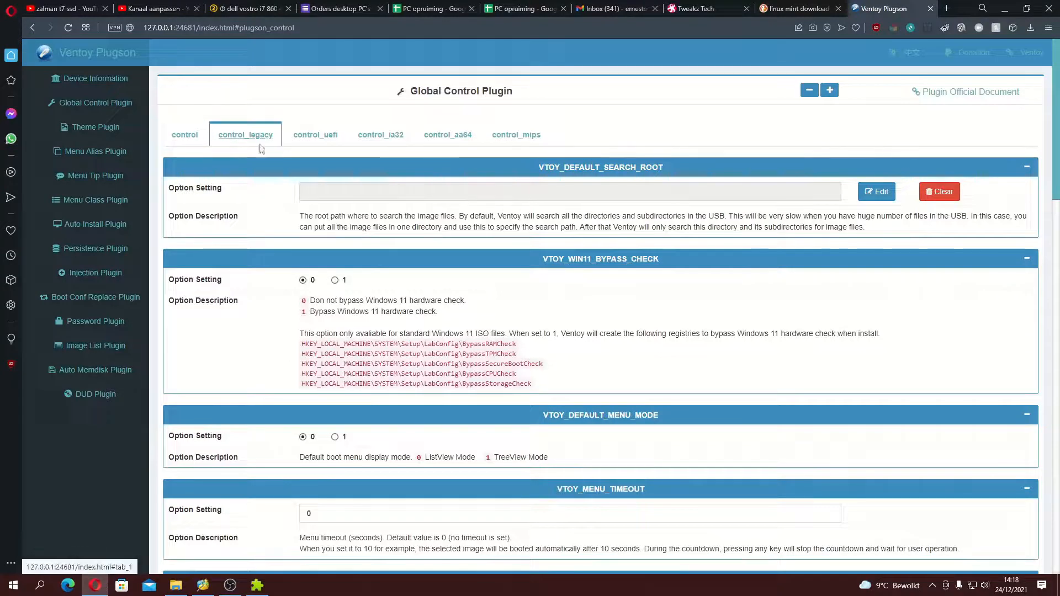
left_click(315, 134)
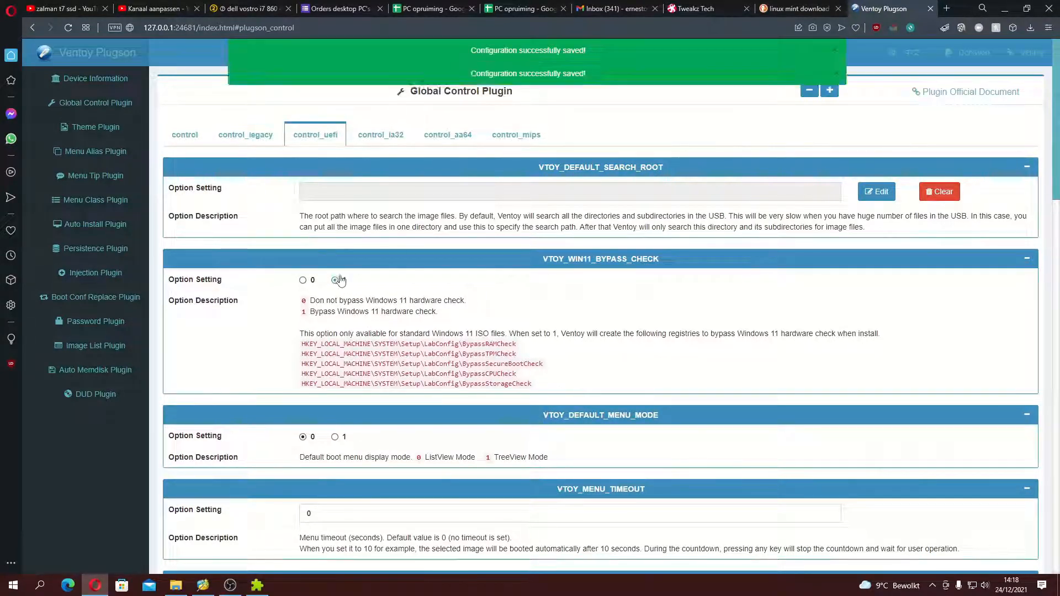
left_click(455, 137)
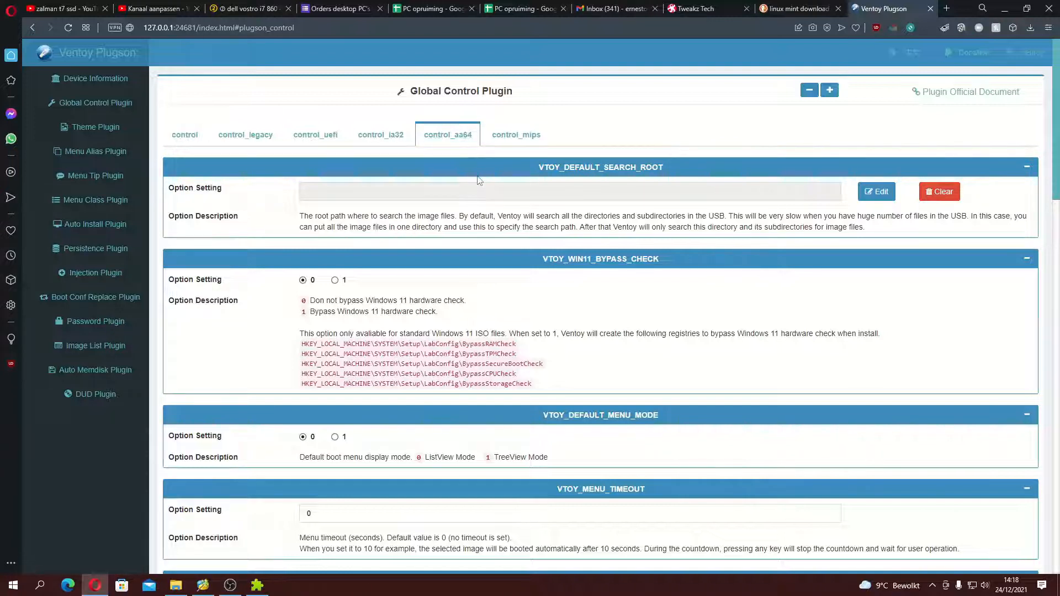
left_click(343, 282)
left_click(380, 134)
left_click(335, 281)
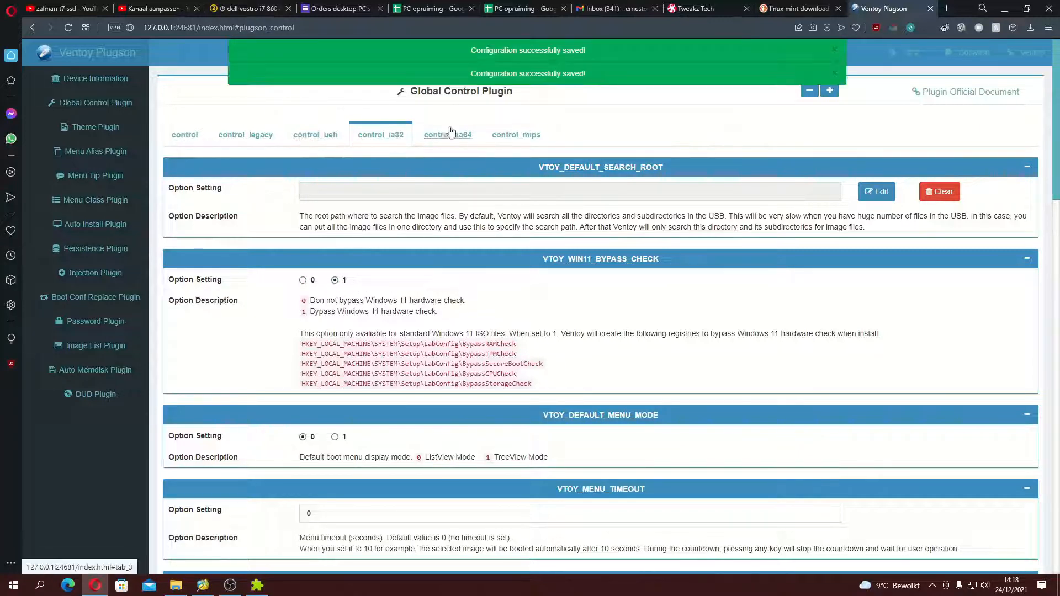
left_click(516, 135)
left_click(334, 280)
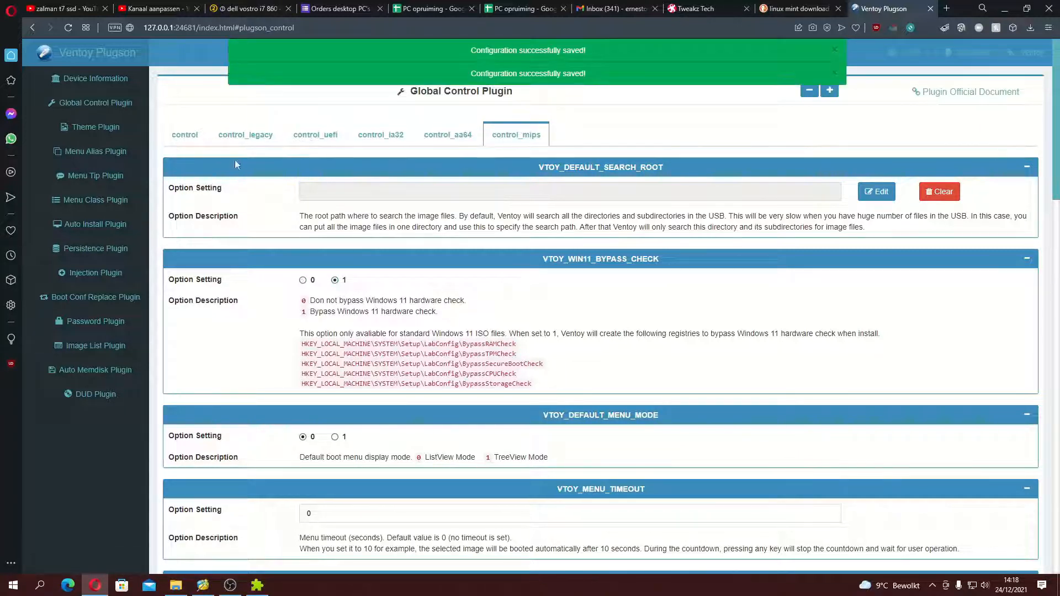
Step: Check the default keyboard layout in the control profiles and set the one still on QWERTY_USA to AZERTY
left_click(185, 134)
scroll(527, 351, "down", 2)
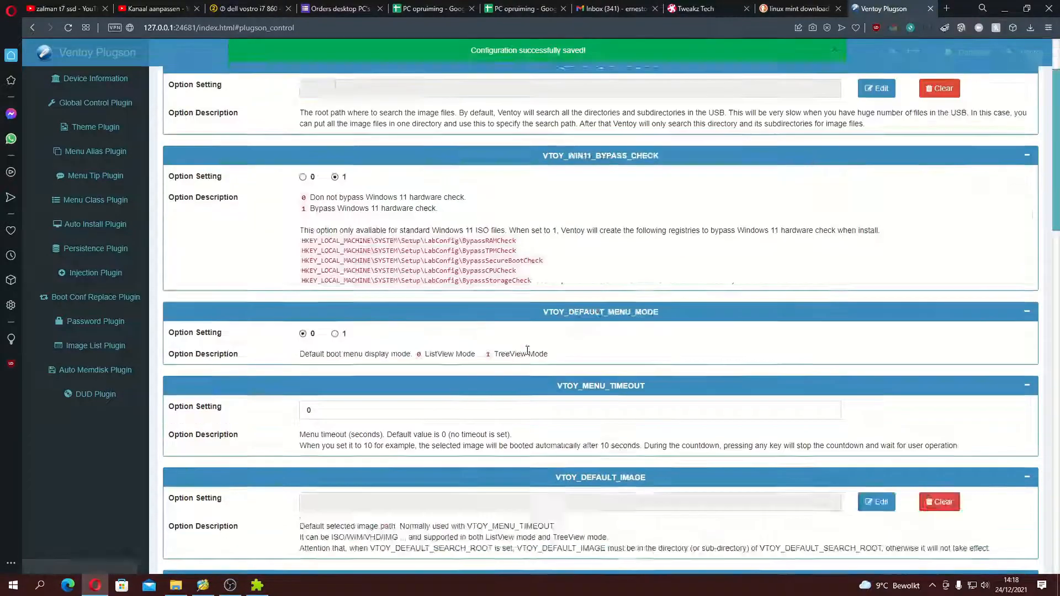
scroll(524, 354, "down", 8)
scroll(513, 358, "up", 4)
scroll(497, 363, "down", 7)
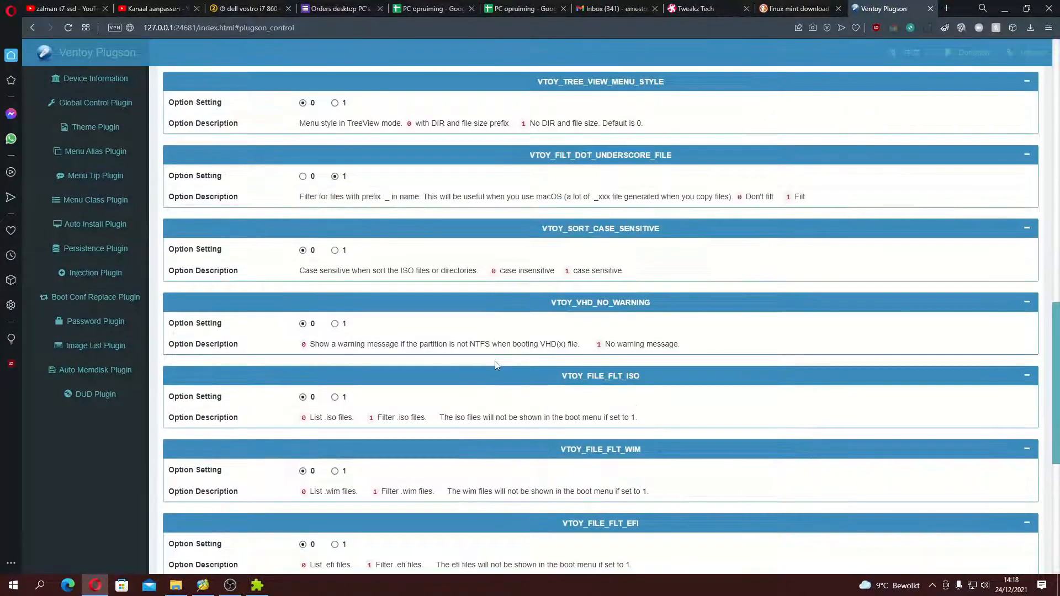
scroll(496, 365, "up", 15)
scroll(343, 278, "down", 9)
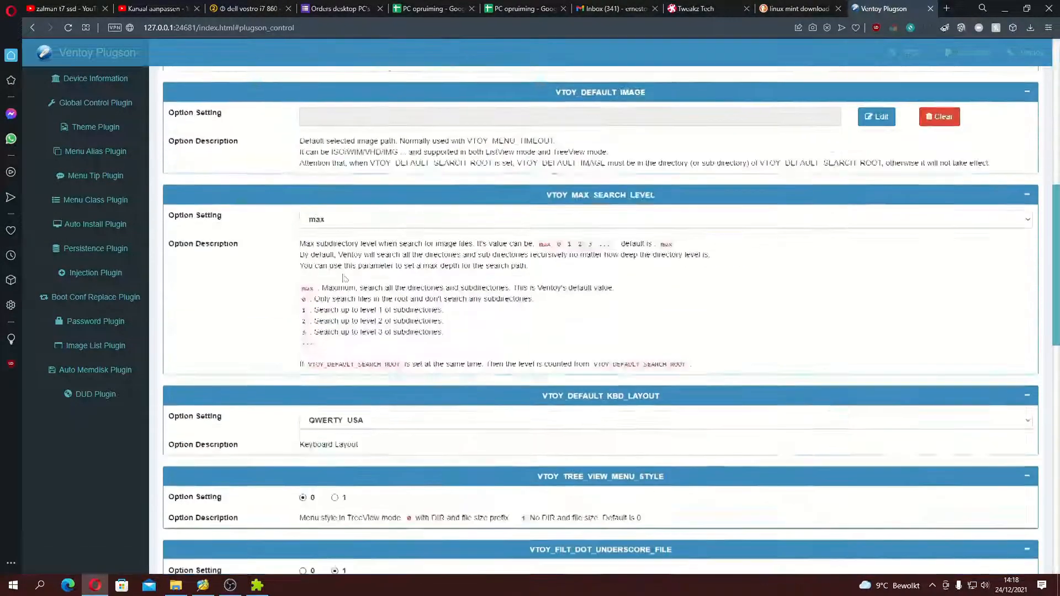
left_click(384, 411)
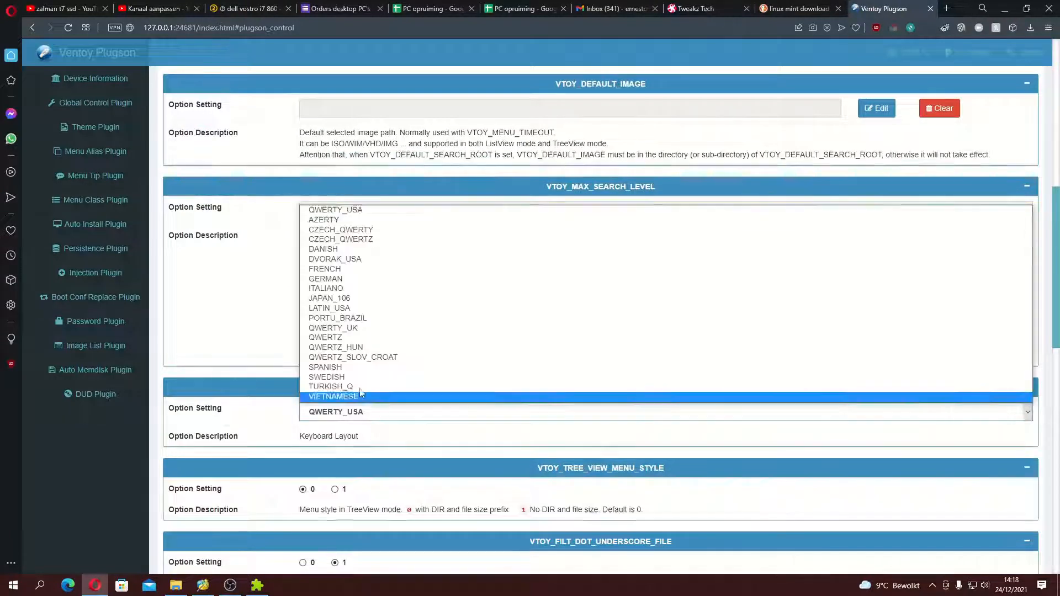
left_click(331, 218)
scroll(189, 173, "up", 8)
Step: Compare the option settings of the control, control_legacy and control_uefi profiles in the Global Control Plugin
left_click(181, 136)
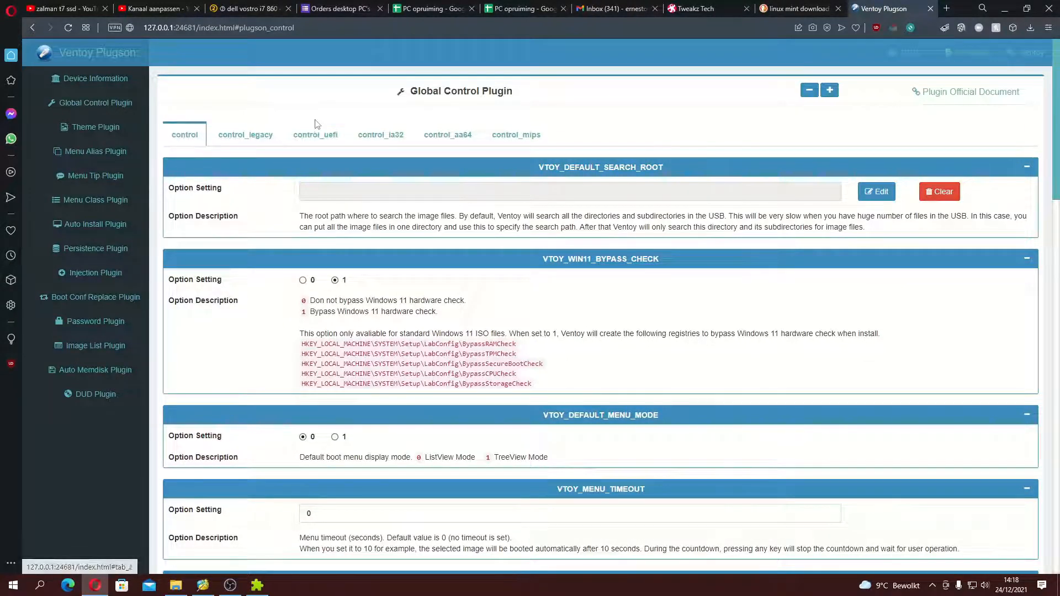
scroll(327, 155, "down", 9)
scroll(320, 182, "up", 8)
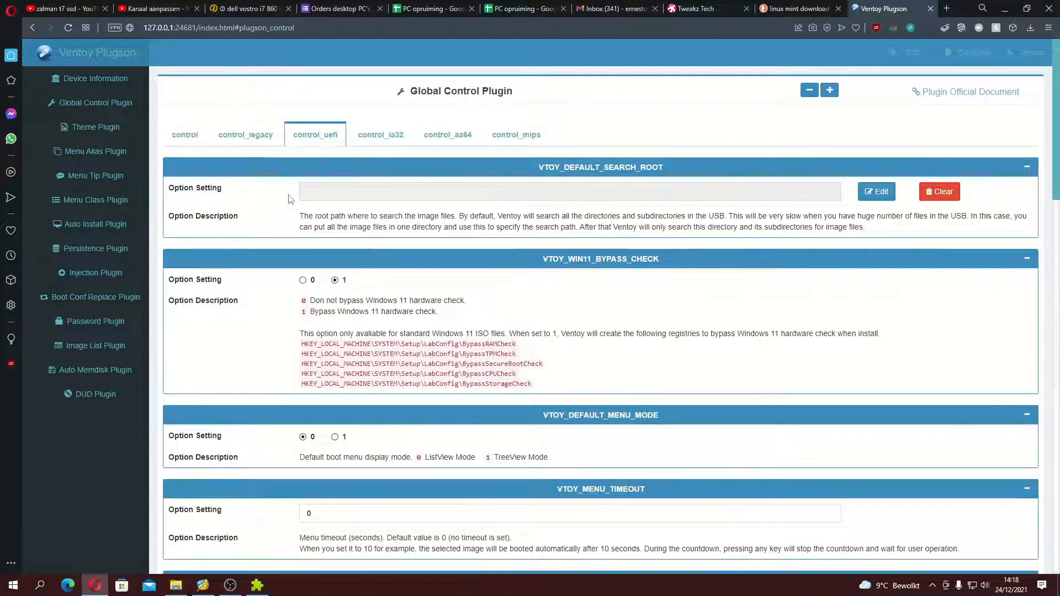
left_click(185, 134)
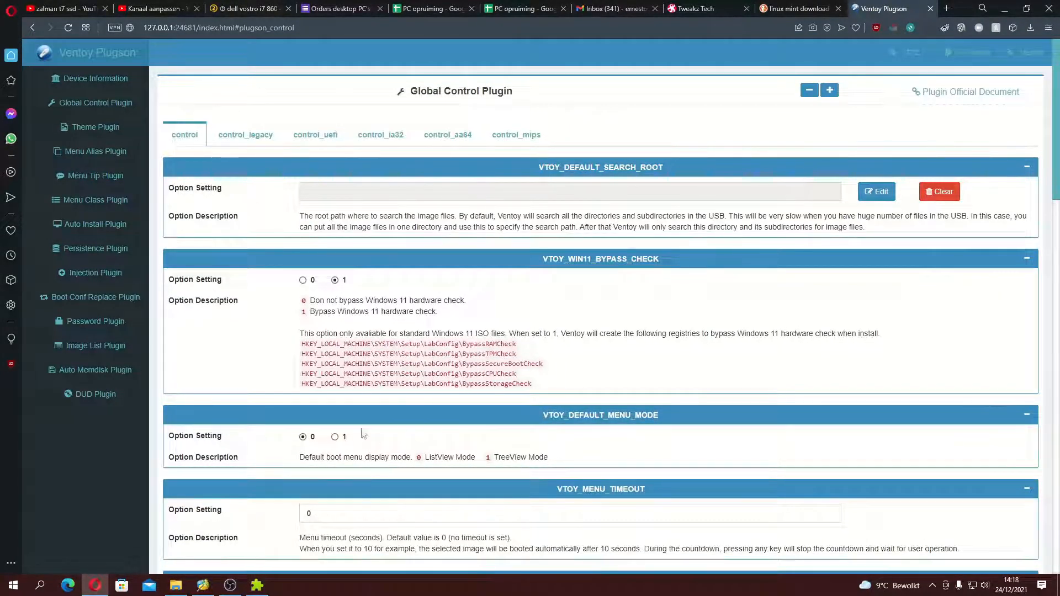
left_click(315, 137)
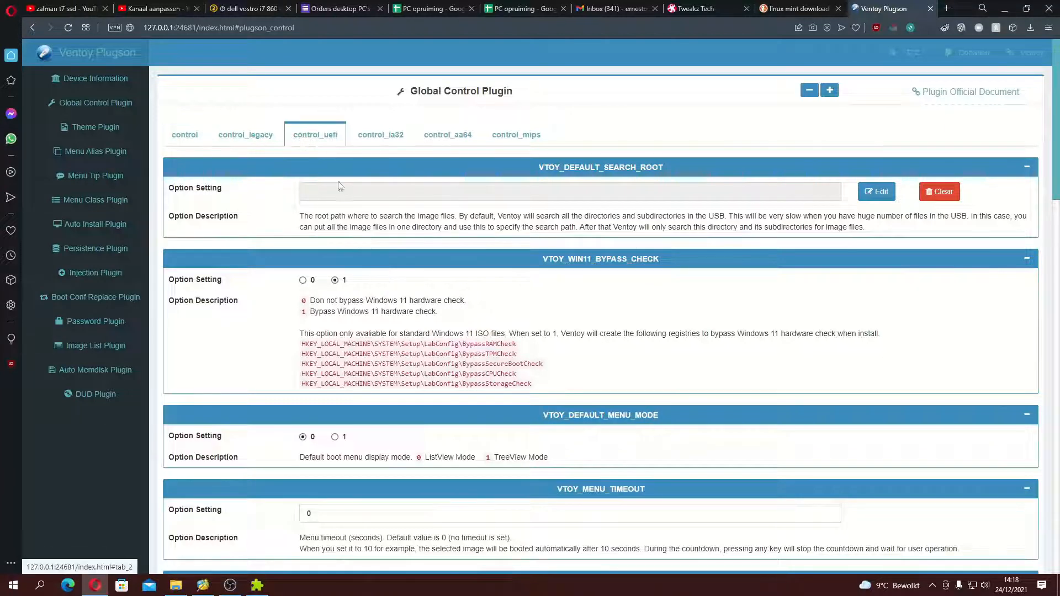
left_click(266, 139)
left_click(324, 140)
left_click(248, 139)
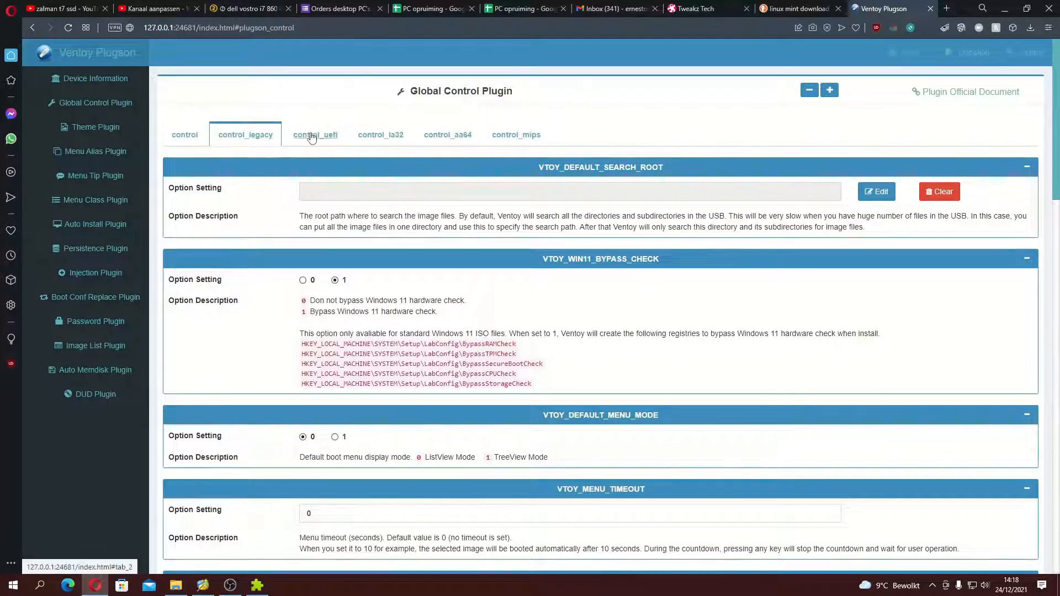
left_click(312, 137)
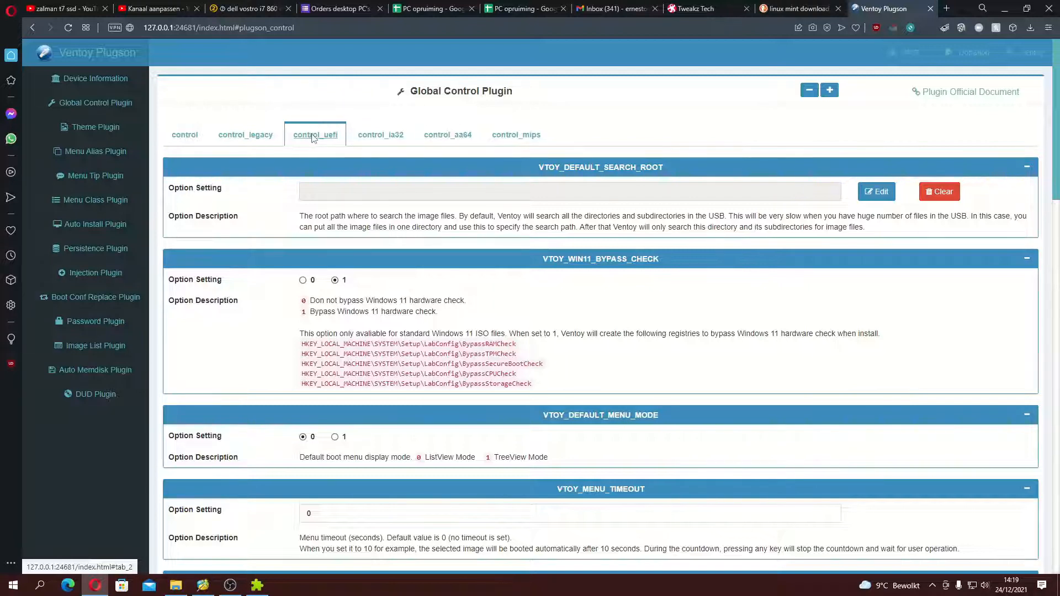
left_click(262, 144)
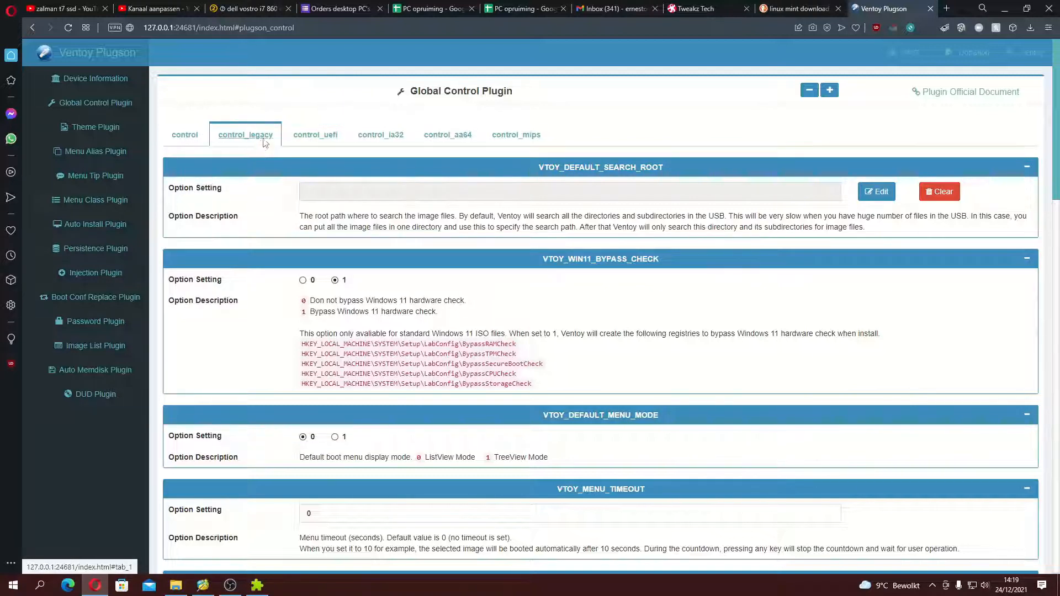
left_click(320, 135)
scroll(333, 176, "down", 6)
scroll(331, 193, "up", 6)
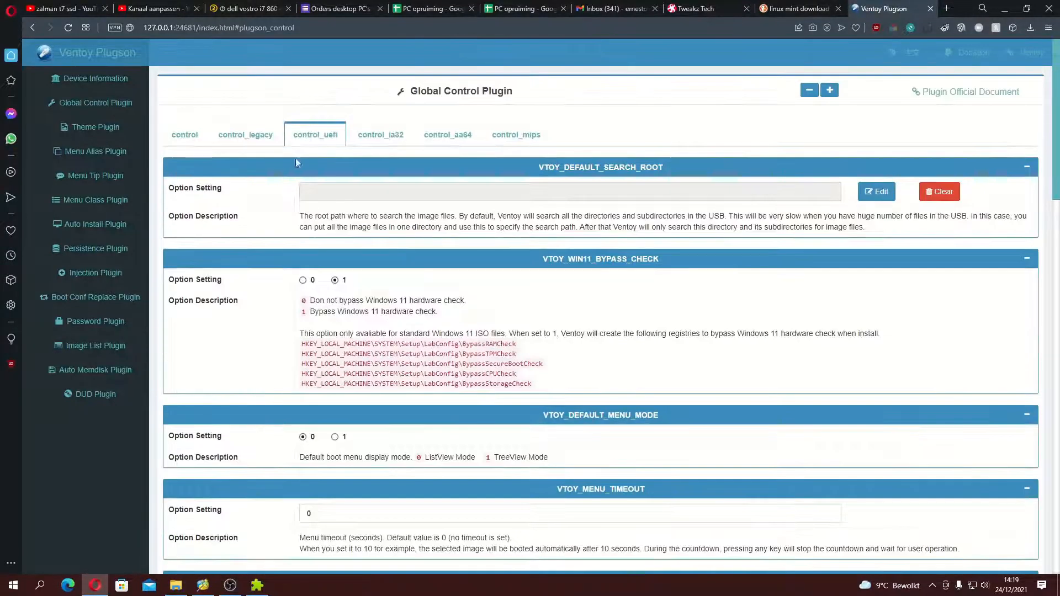
Step: Check the keyboard layout in the control_legacy profile and set VTOY_DEFAULT_KBD_LAYOUT to AZERTY in the control_uefi profile
left_click(268, 136)
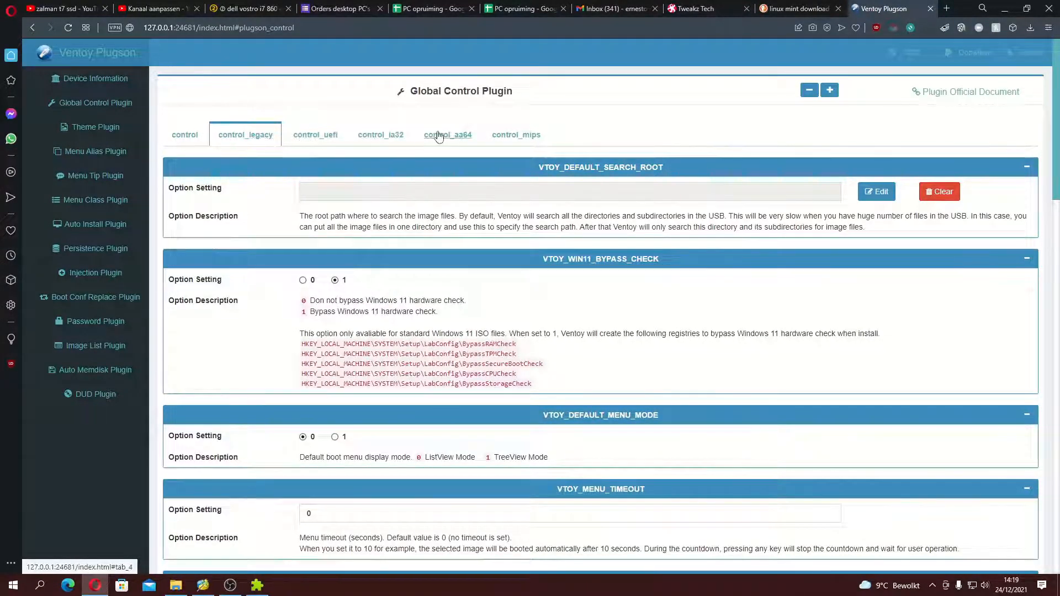
scroll(411, 309, "down", 8)
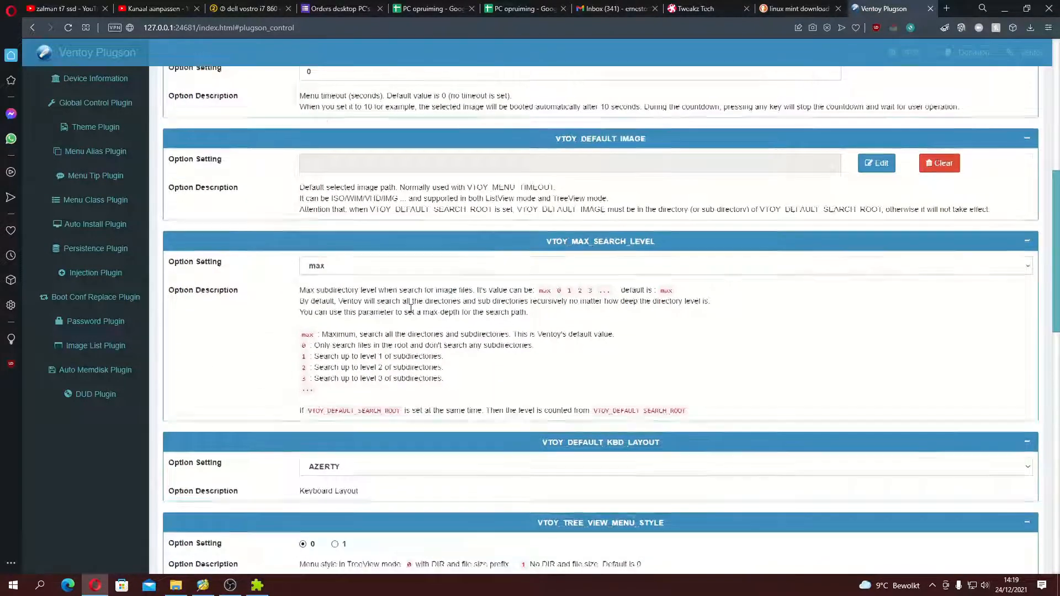
scroll(410, 309, "down", 4)
scroll(410, 309, "up", 12)
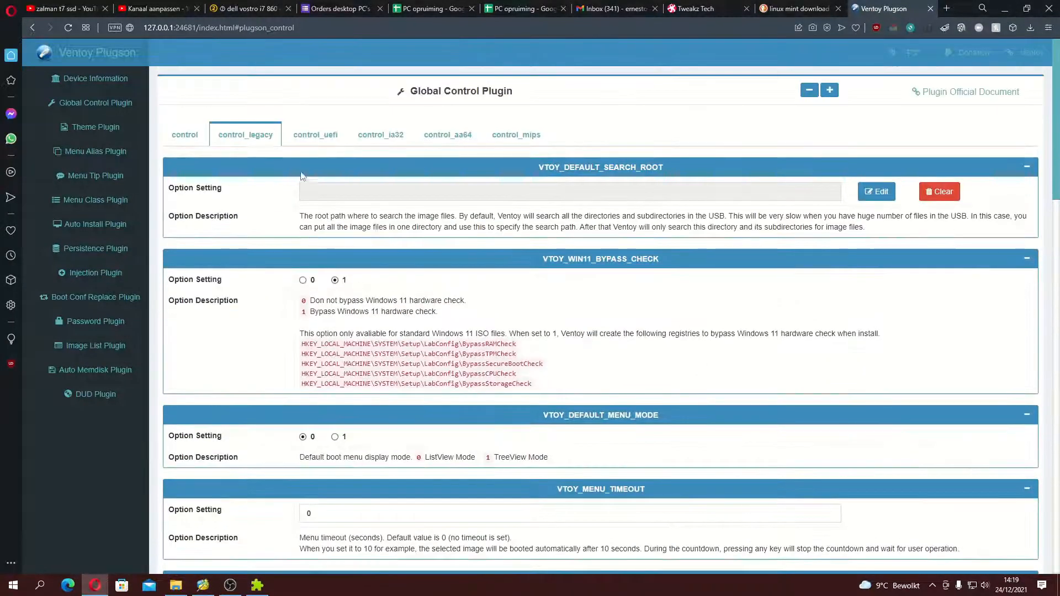
left_click(315, 135)
scroll(319, 314, "down", 7)
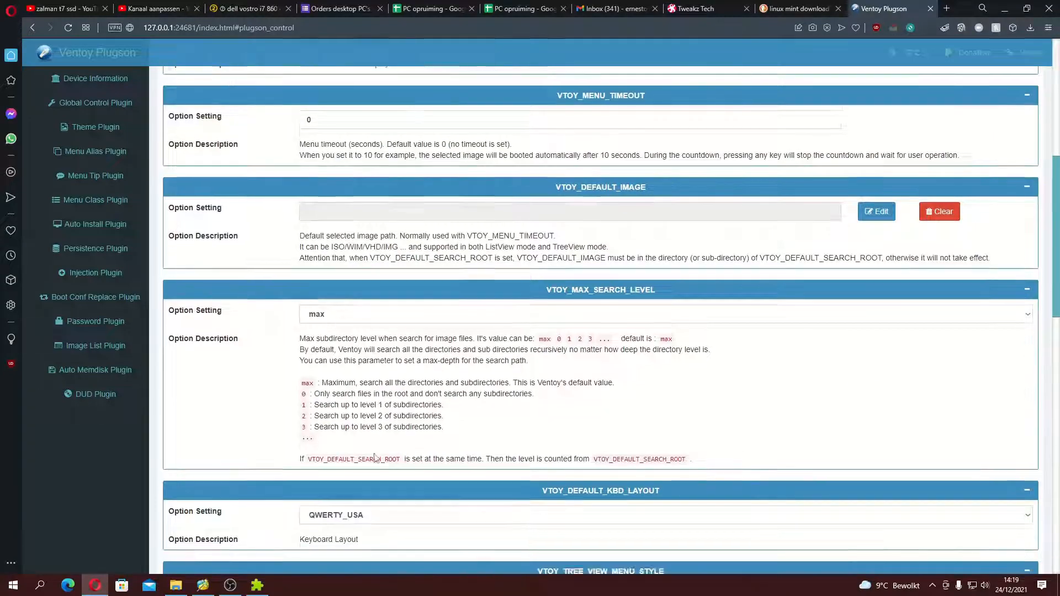
scroll(375, 457, "down", 5)
left_click(341, 252)
left_click(344, 282)
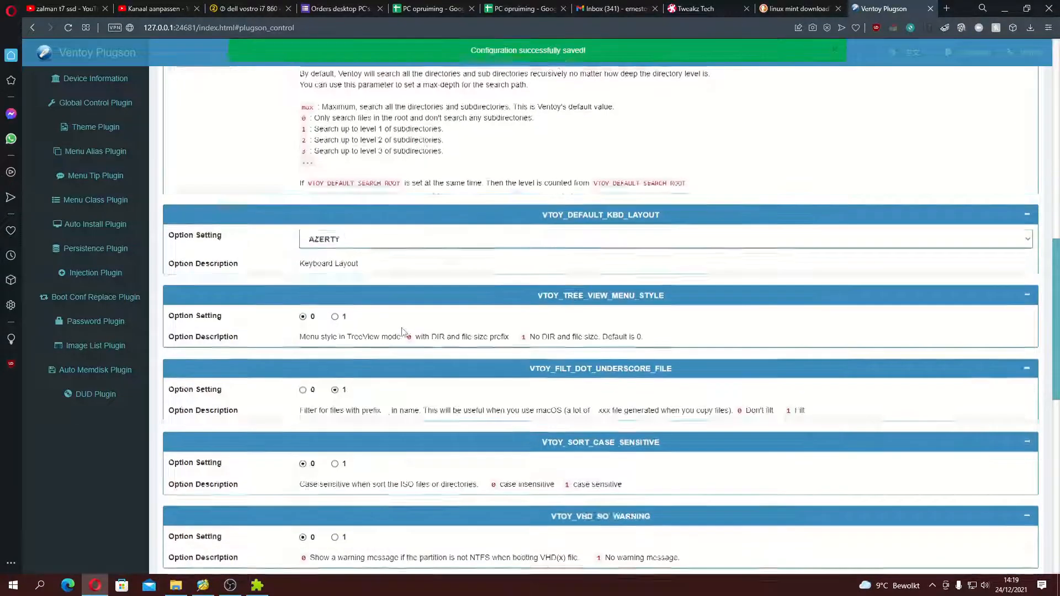
scroll(402, 331, "down", 7)
scroll(402, 332, "up", 8)
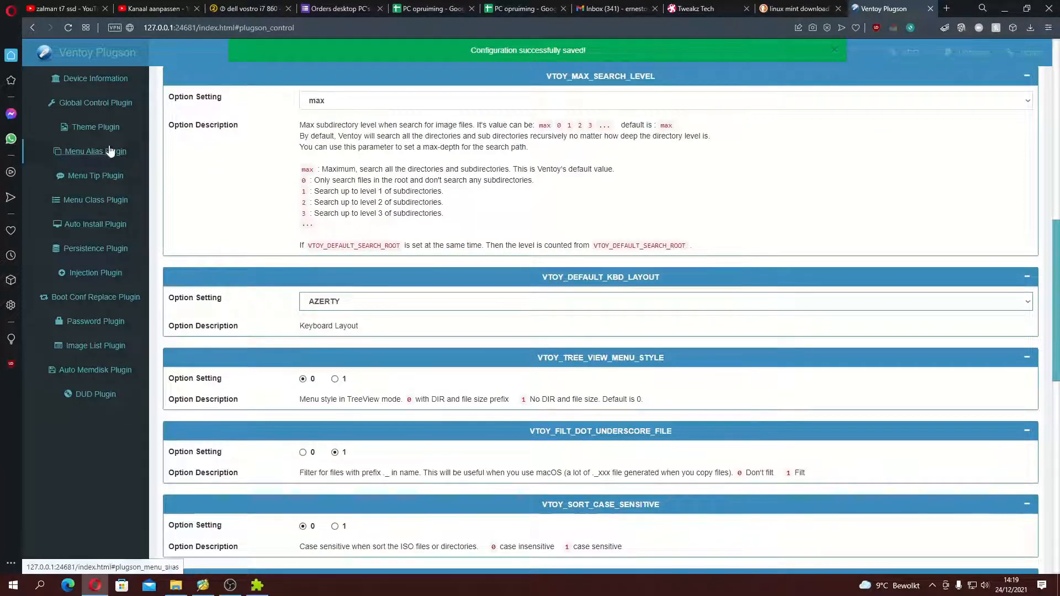
Step: Set the gfxmode screen resolution to 1920x1080 in the general theme profile of the Theme Plugin
left_click(94, 127)
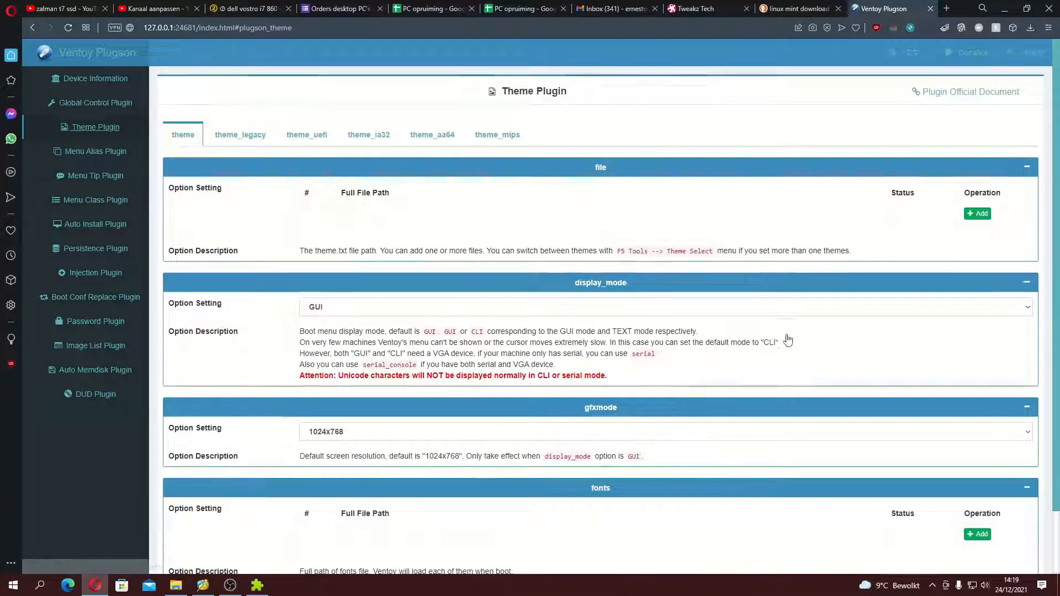
left_click(411, 432)
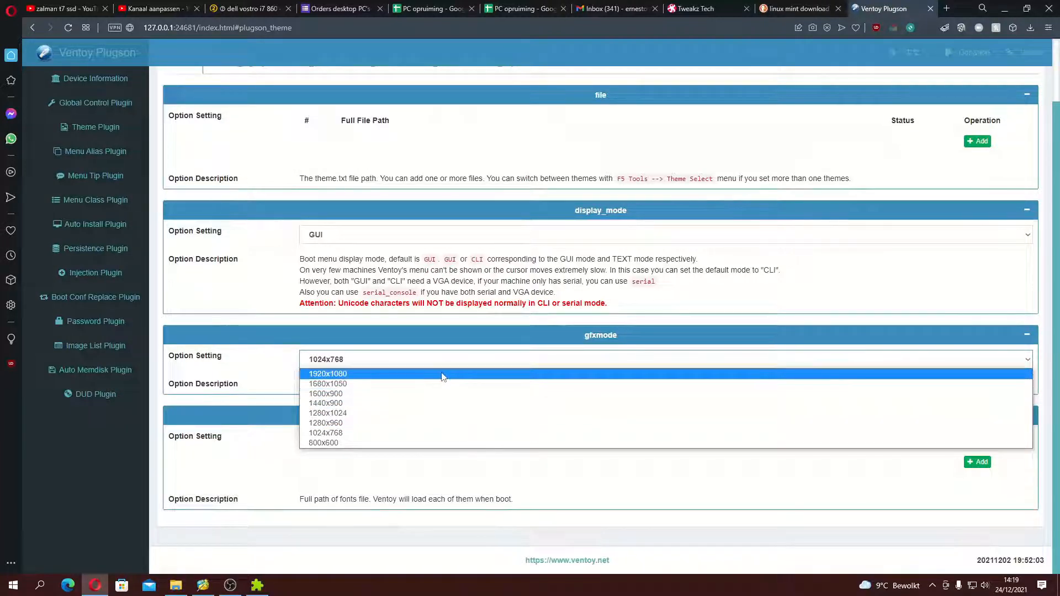
left_click(465, 373)
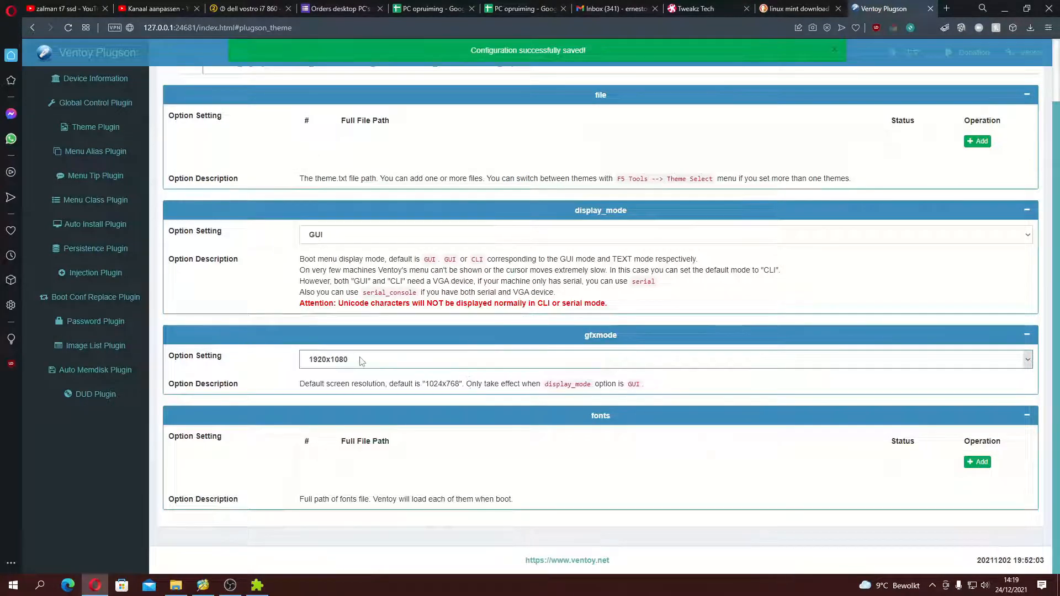
scroll(500, 409, "up", 2)
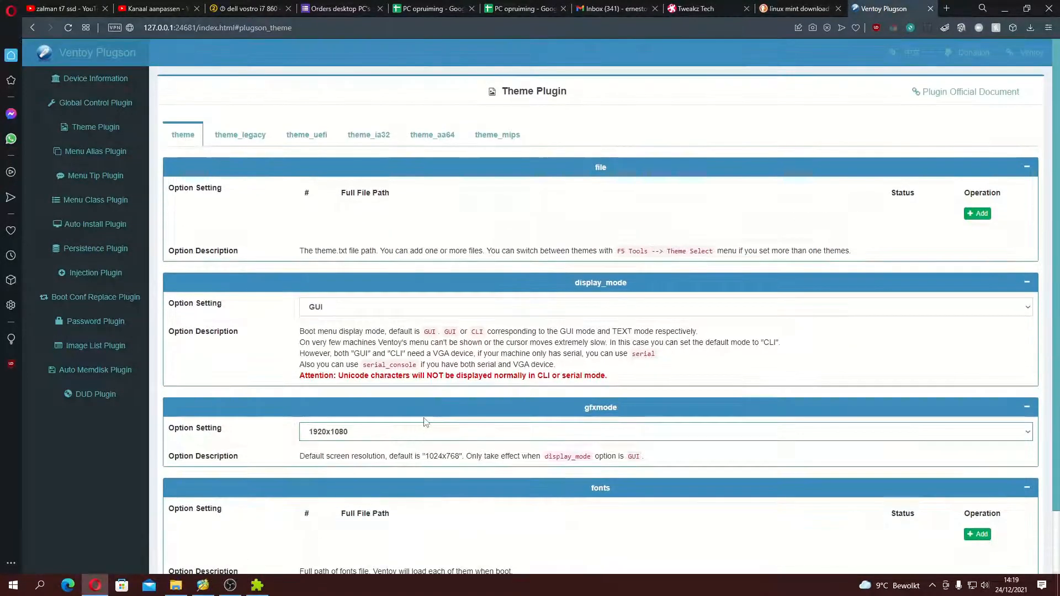
Step: Set gfxmode to 1920x1080 in the theme_legacy profile and open the resolution choices of the theme_uefi profile
left_click(240, 134)
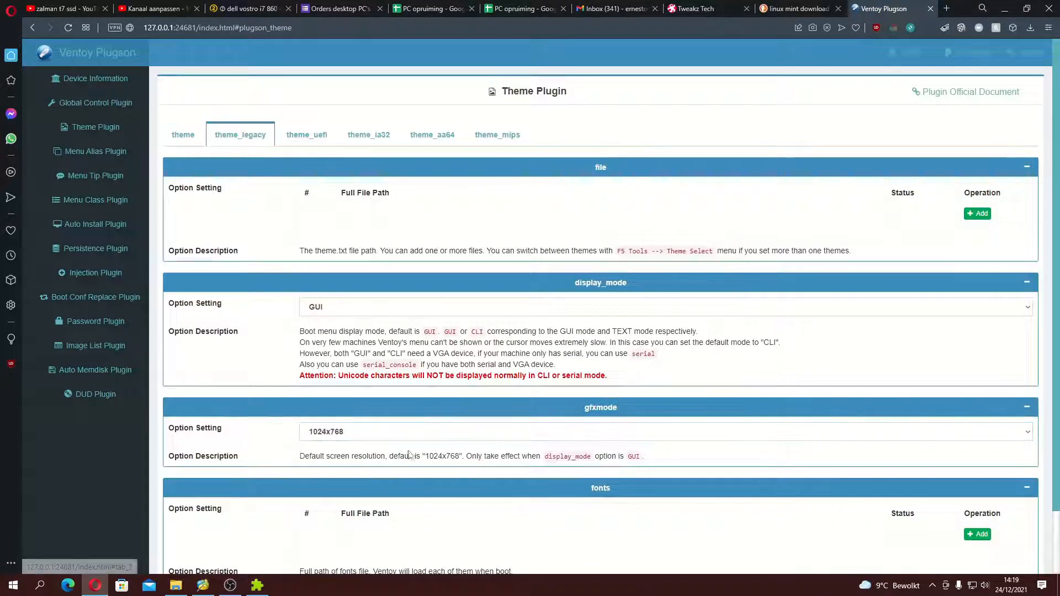
left_click(448, 433)
left_click(447, 446)
left_click(442, 432)
left_click(441, 446)
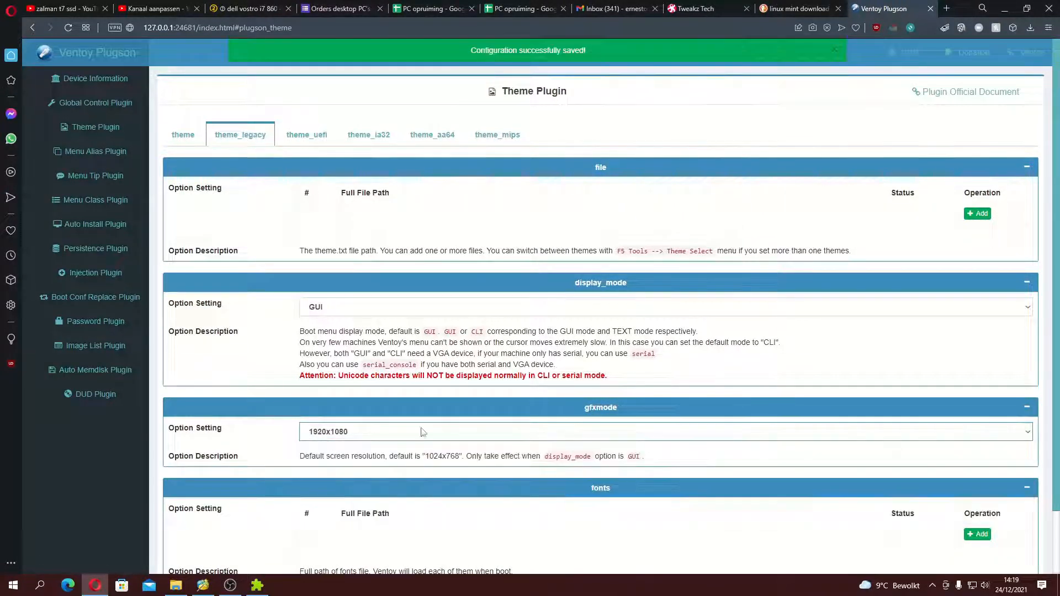
left_click(308, 147)
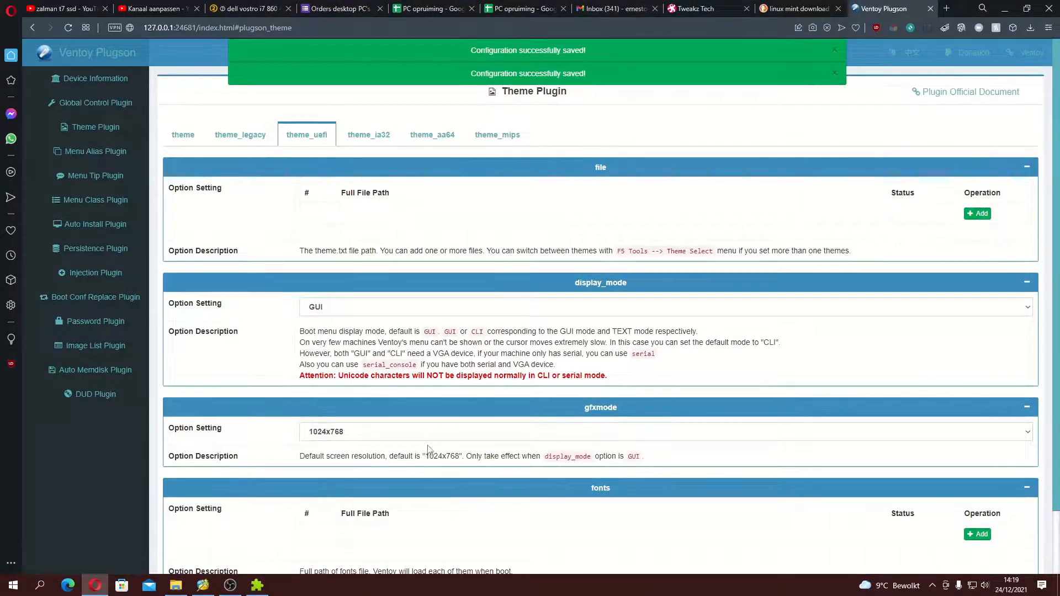
left_click(431, 434)
Step: Look through the other plugin pages, including Auto Memdisk, Auto Install and Menu Tip, and return to the Global Control Plugin
left_click(89, 370)
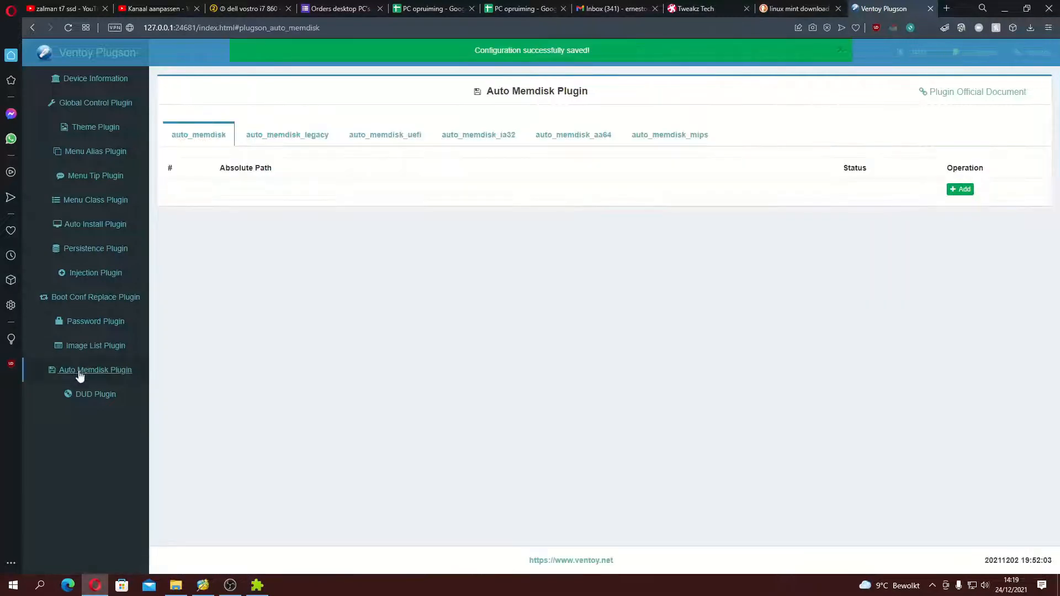
left_click(105, 395)
left_click(90, 299)
left_click(120, 227)
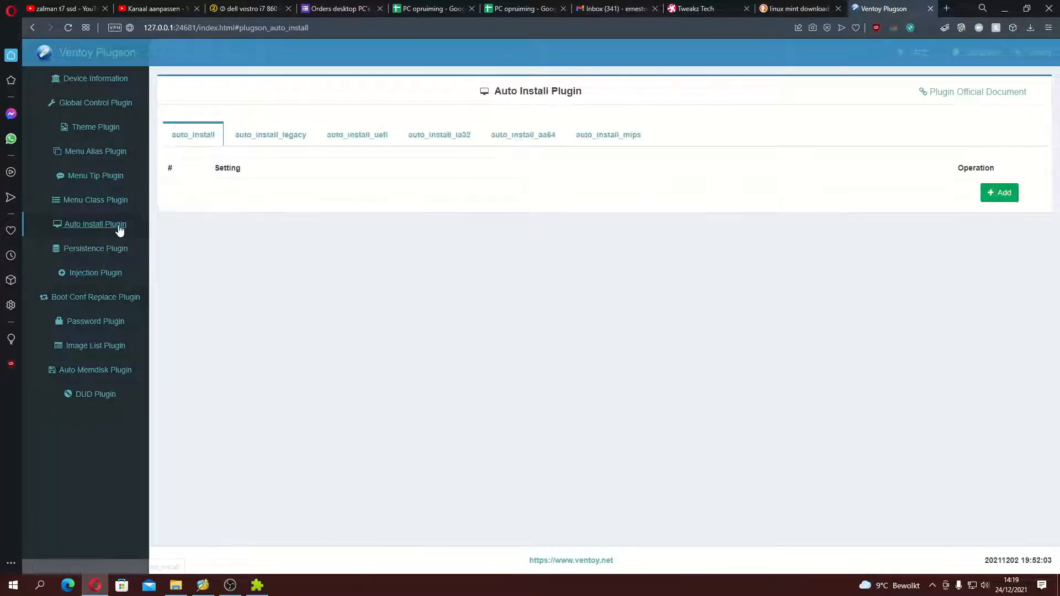
left_click(112, 202)
left_click(113, 174)
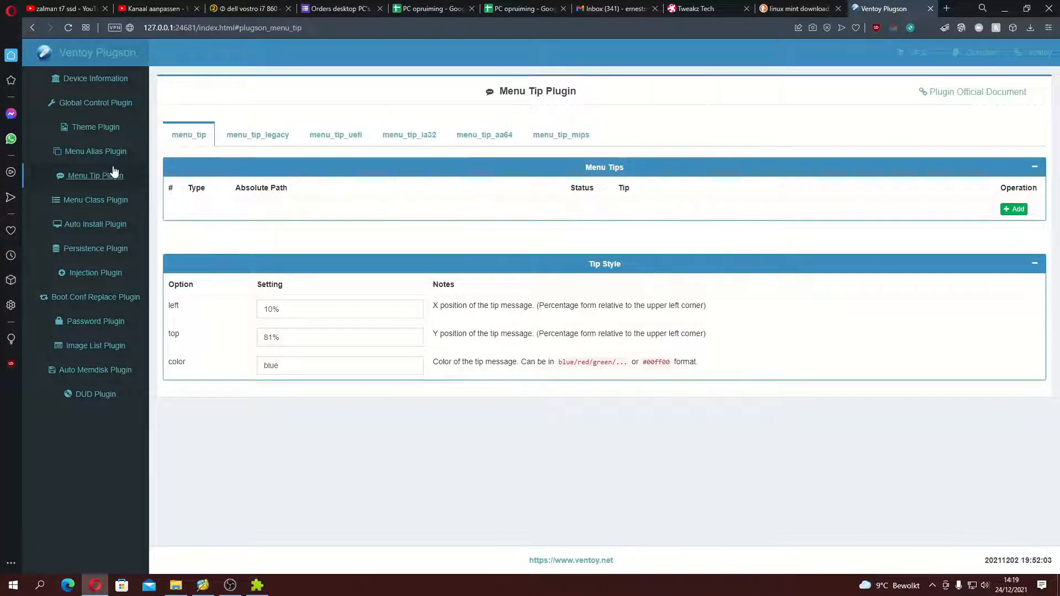
left_click(113, 105)
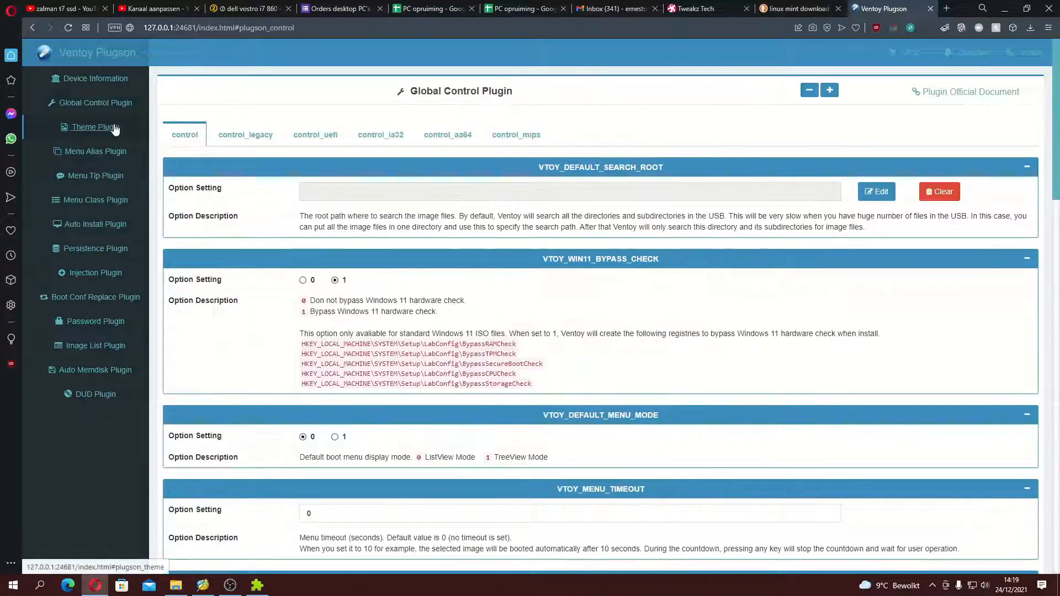
left_click(115, 129)
left_click(112, 114)
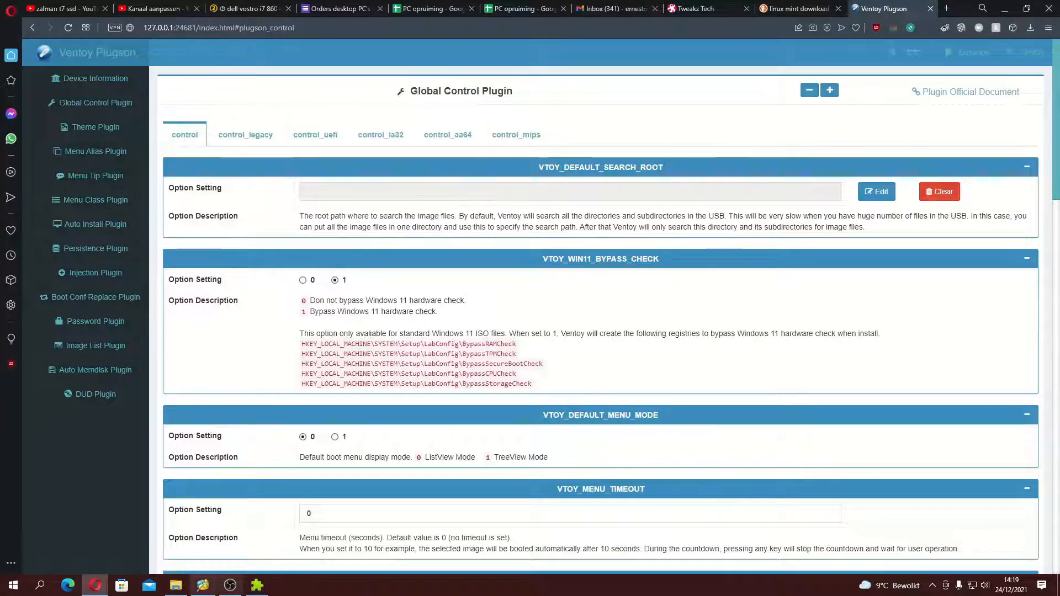
Step: Exit the VentoyPlugson program, close its browser page and minimize the browser
left_click(257, 585)
left_click_drag(504, 264, 264, 127)
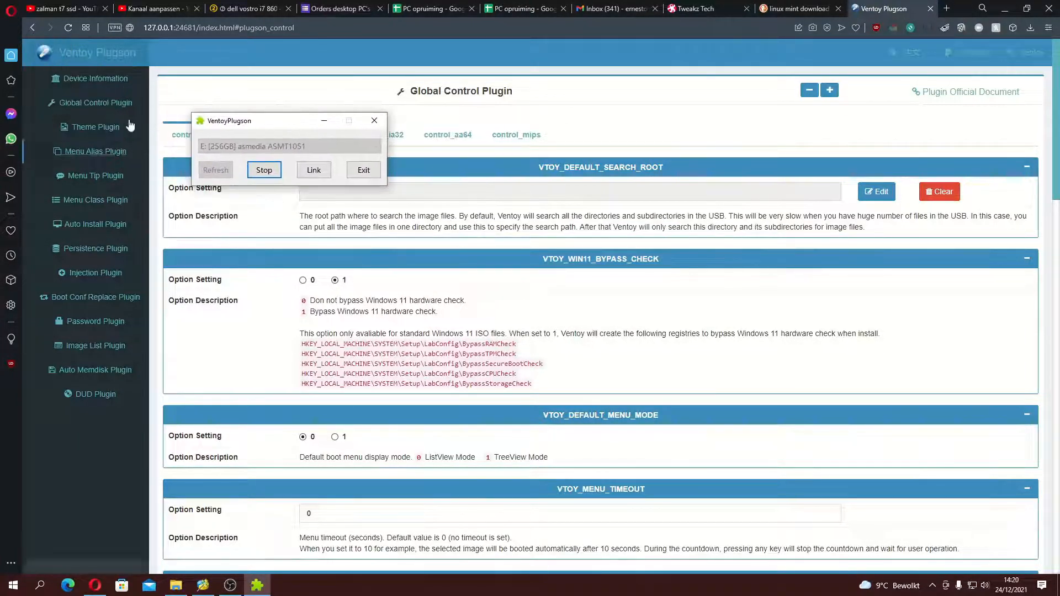
left_click(367, 173)
left_click(513, 333)
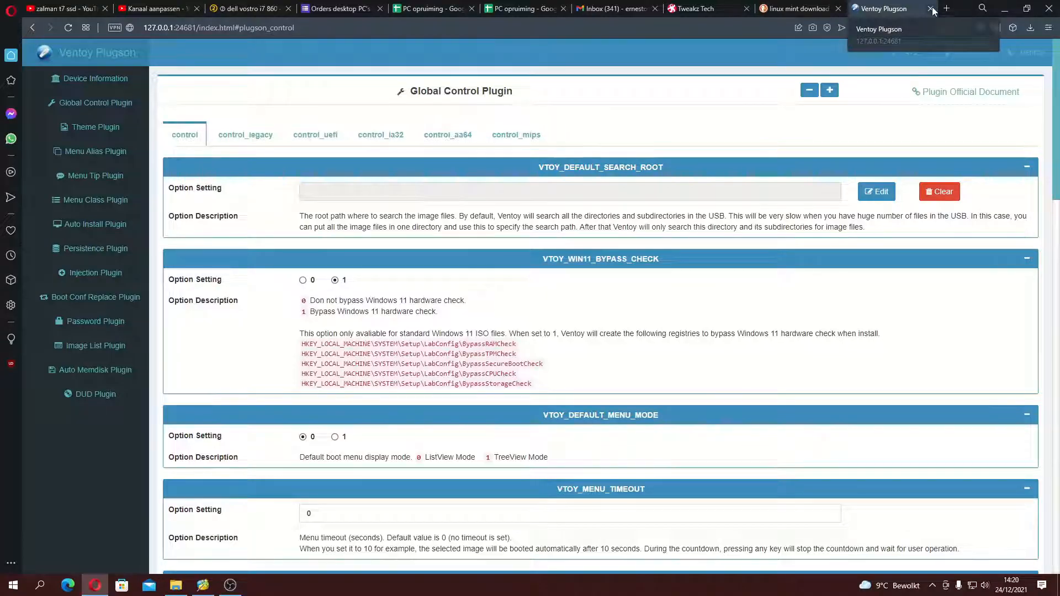
left_click(931, 9)
left_click(1004, 10)
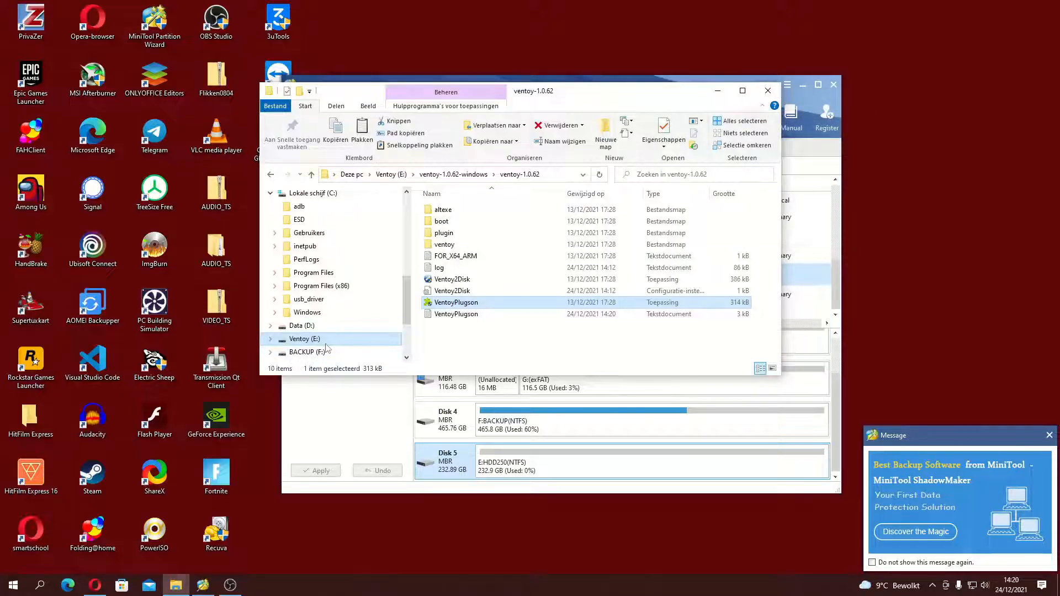
Step: Examine the contents of the Ventoy (E:) drive, including the ventoy configuration folder and the Parted Magic image
left_click(305, 338)
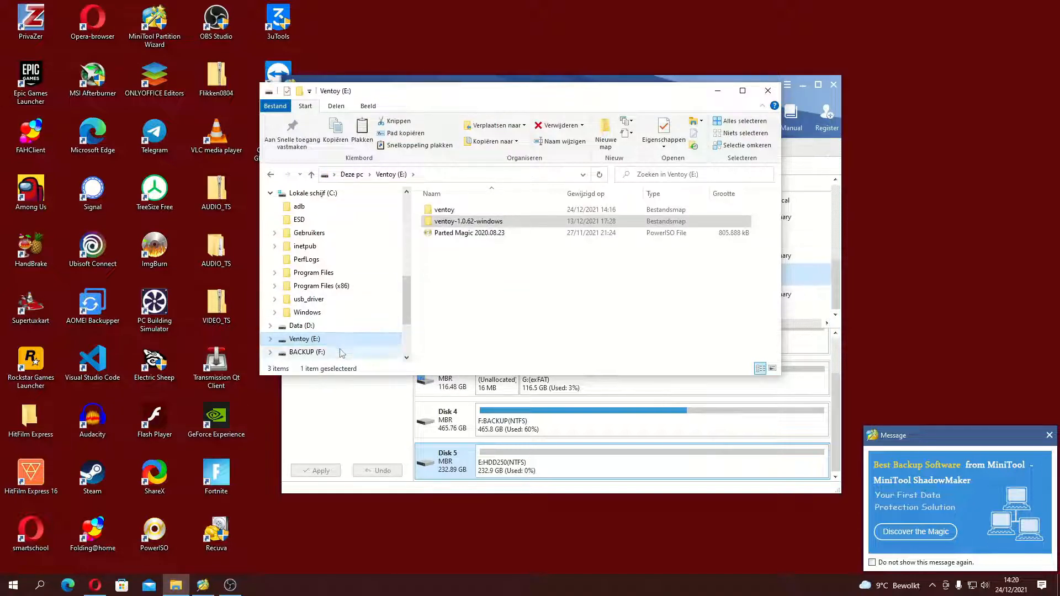
double_click(497, 210)
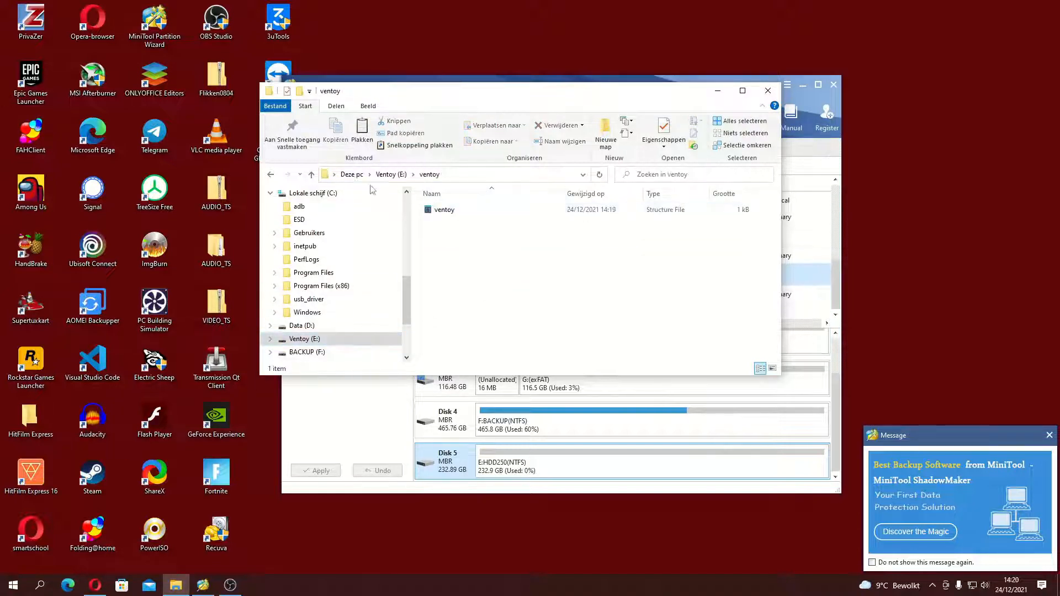
left_click(384, 175)
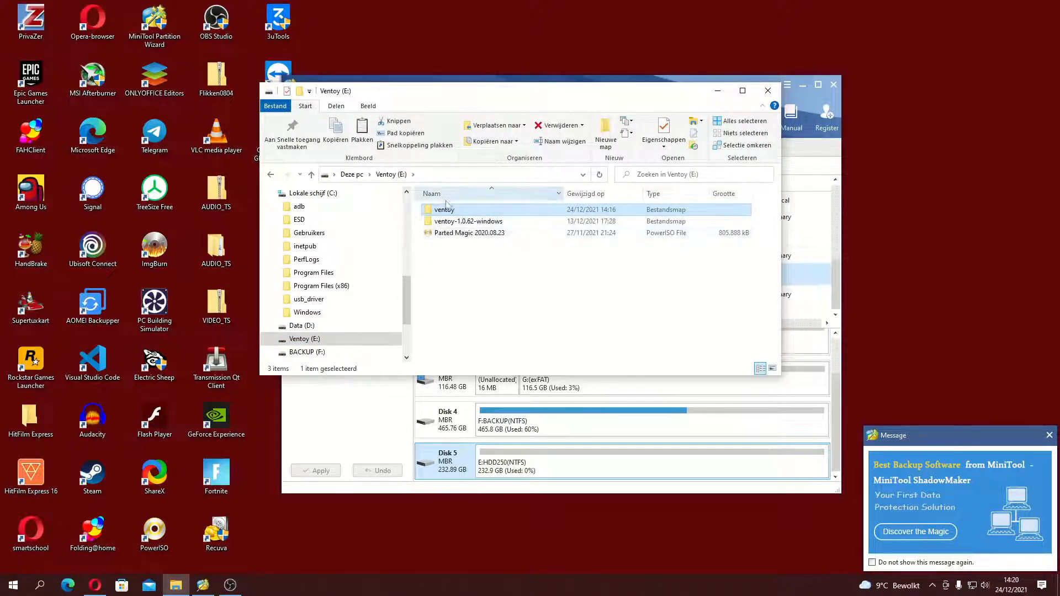
left_click(447, 222)
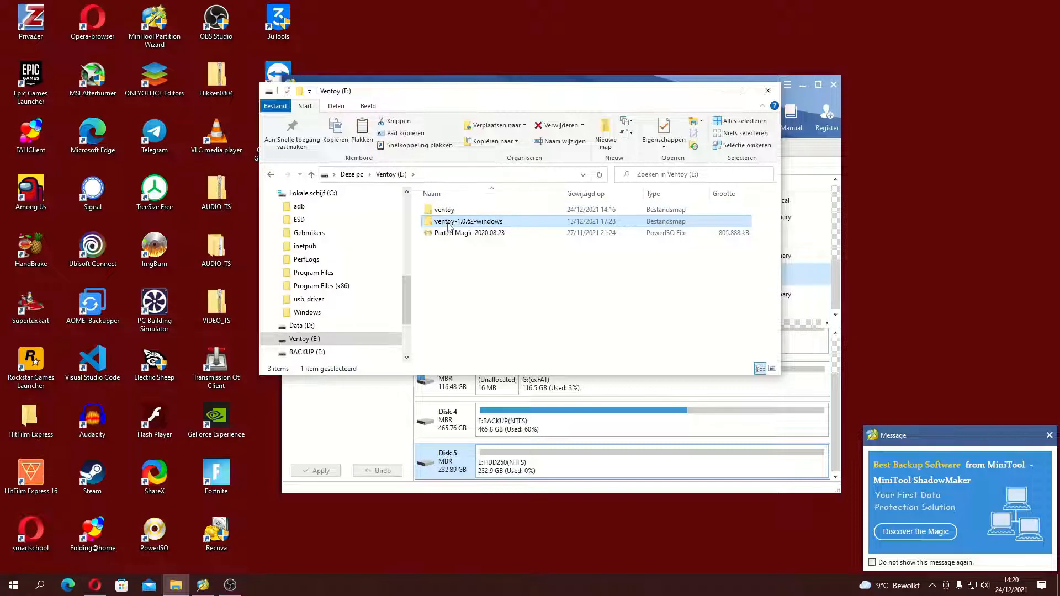
left_click(468, 236)
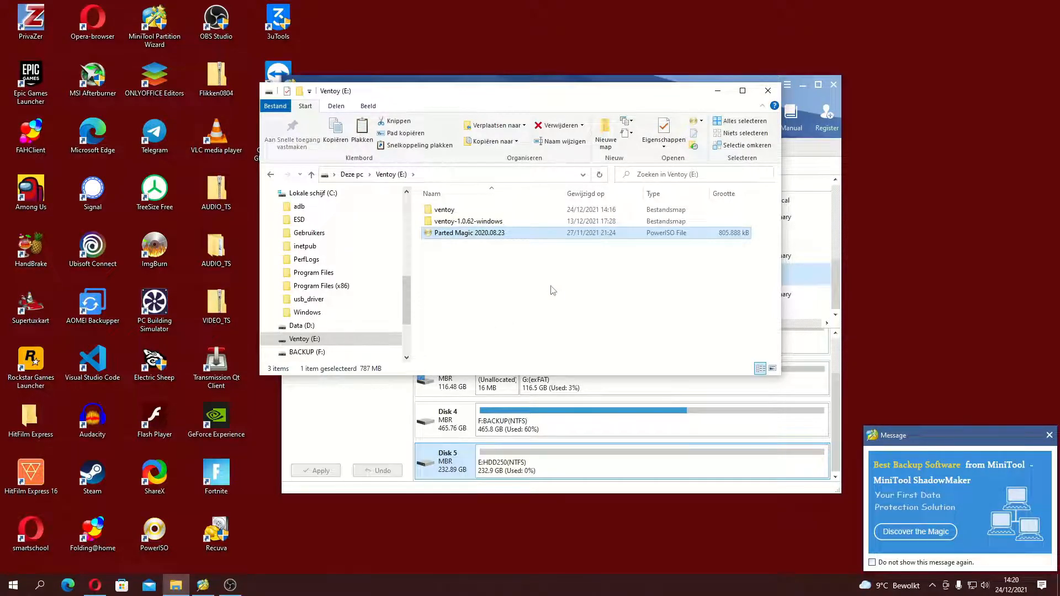
Step: Close the file explorer window and quit MiniTool Partition Wizard
left_click(768, 91)
left_click(833, 85)
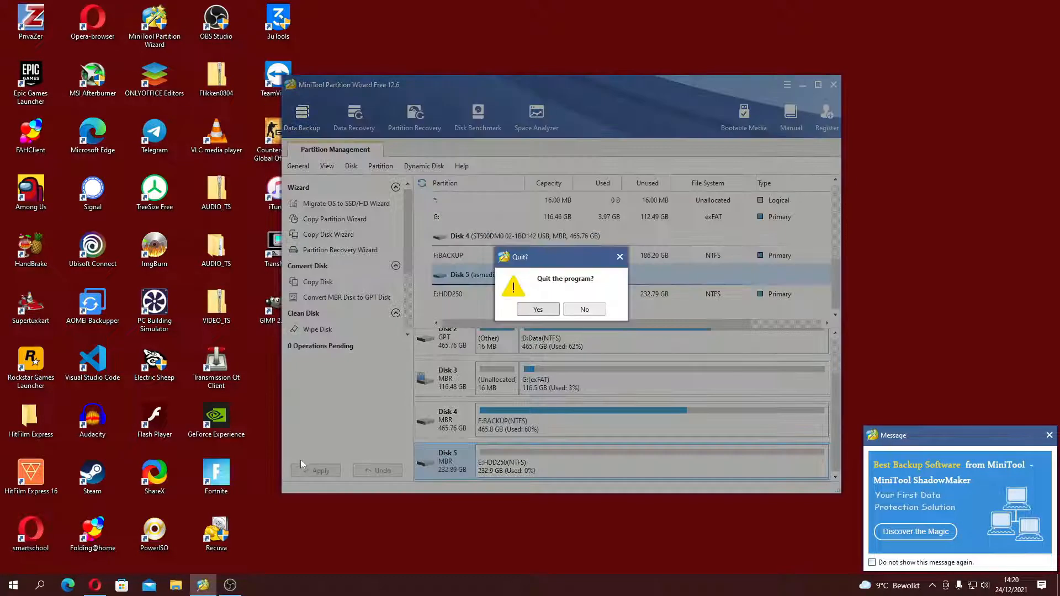
left_click(536, 310)
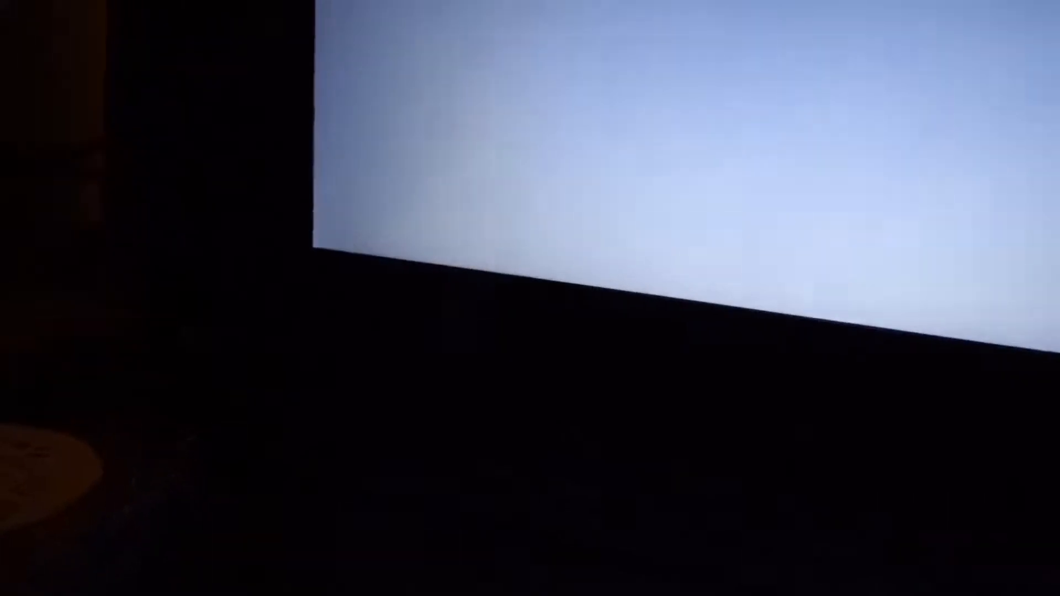